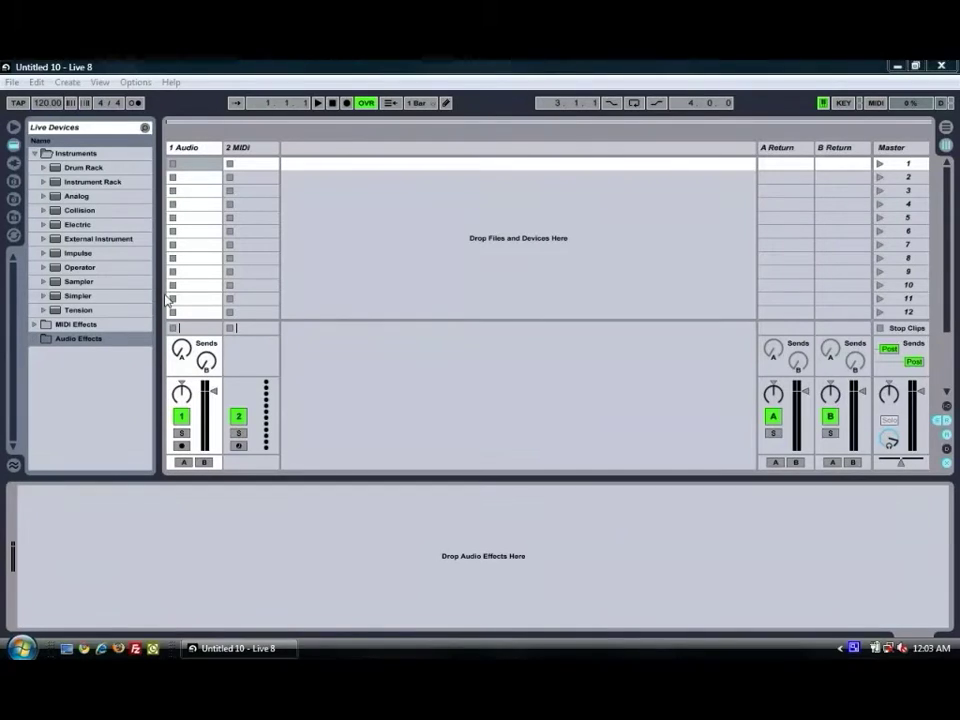
# Step: Drop Simpler from Live Devices onto the 2 MIDI track and delete the 1 Audio track
pyautogui.click(58, 297)
pyautogui.moveTo(58, 297); pyautogui.dragTo(244, 152)
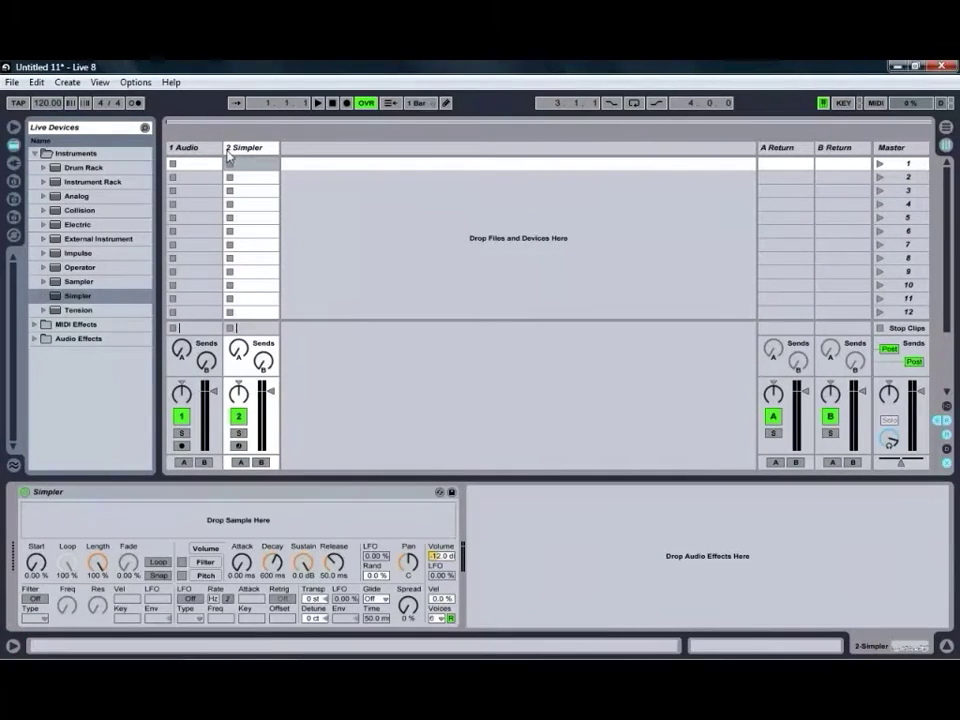
pyautogui.rightClick(195, 155)
pyautogui.click(205, 189)
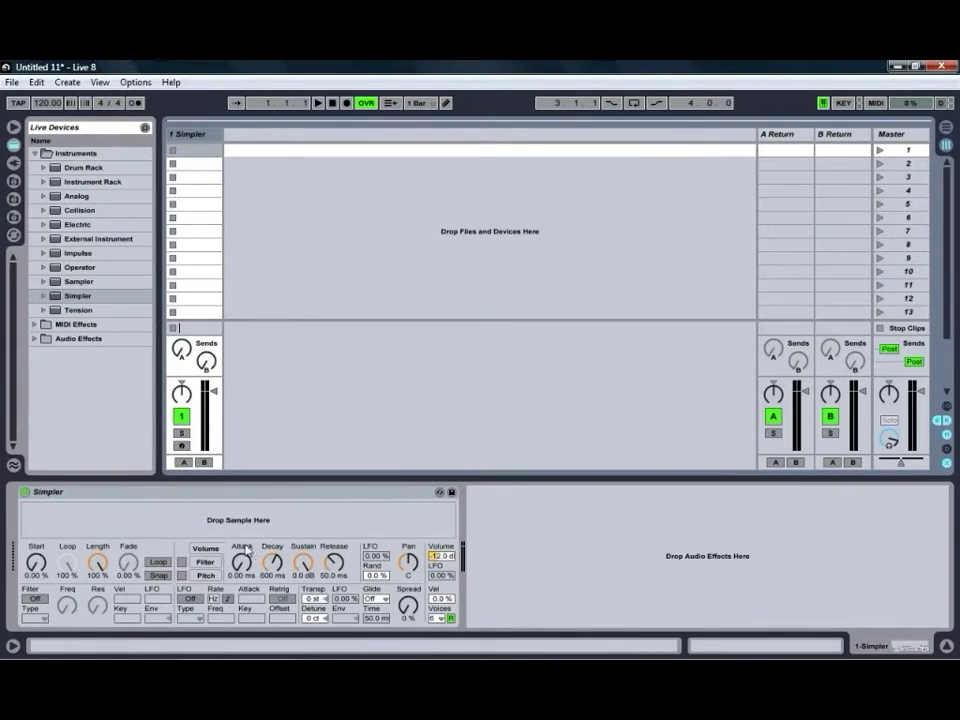
# Step: Drag vocalscratch100c.wav from the imported samples folder into Simpler's Drop Sample Here area
pyautogui.click(13, 181)
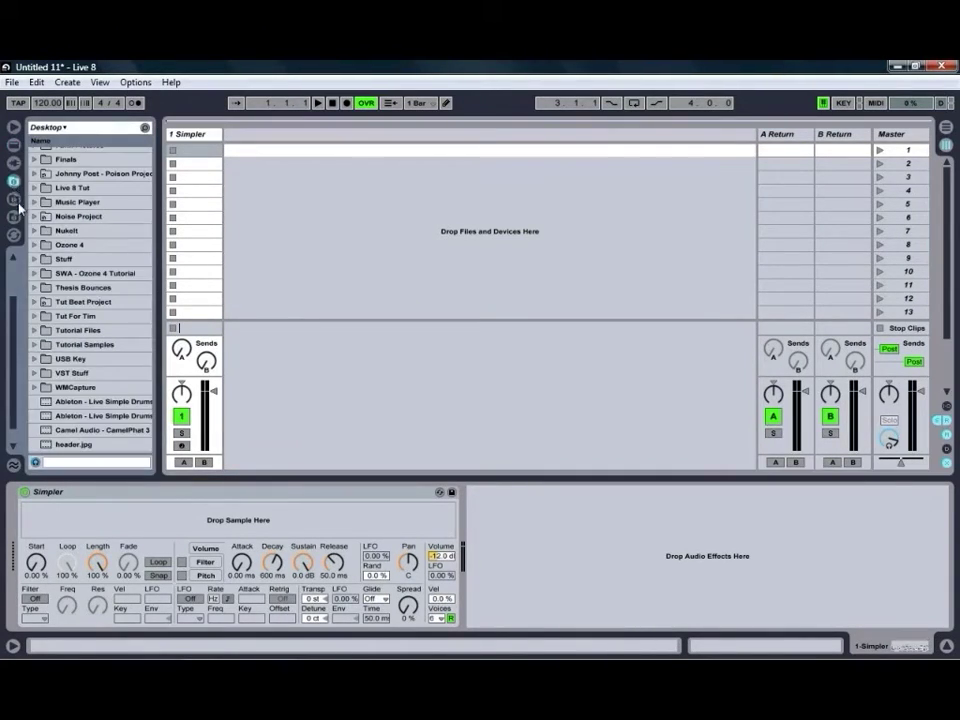
pyautogui.click(14, 200)
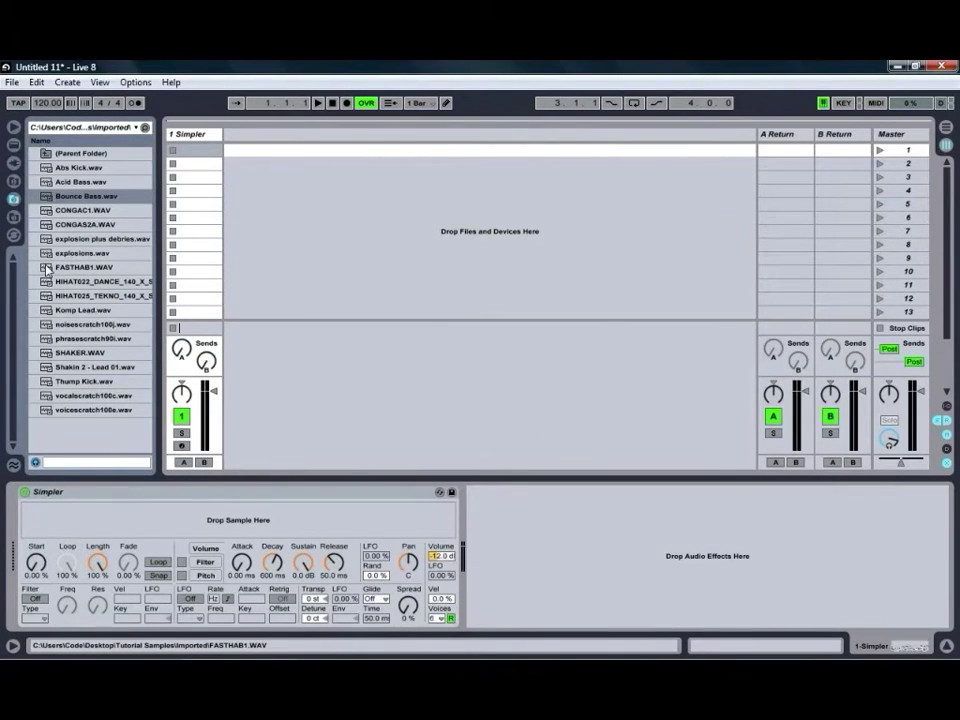
pyautogui.click(95, 395)
pyautogui.moveTo(141, 526); pyautogui.dragTo(150, 520)
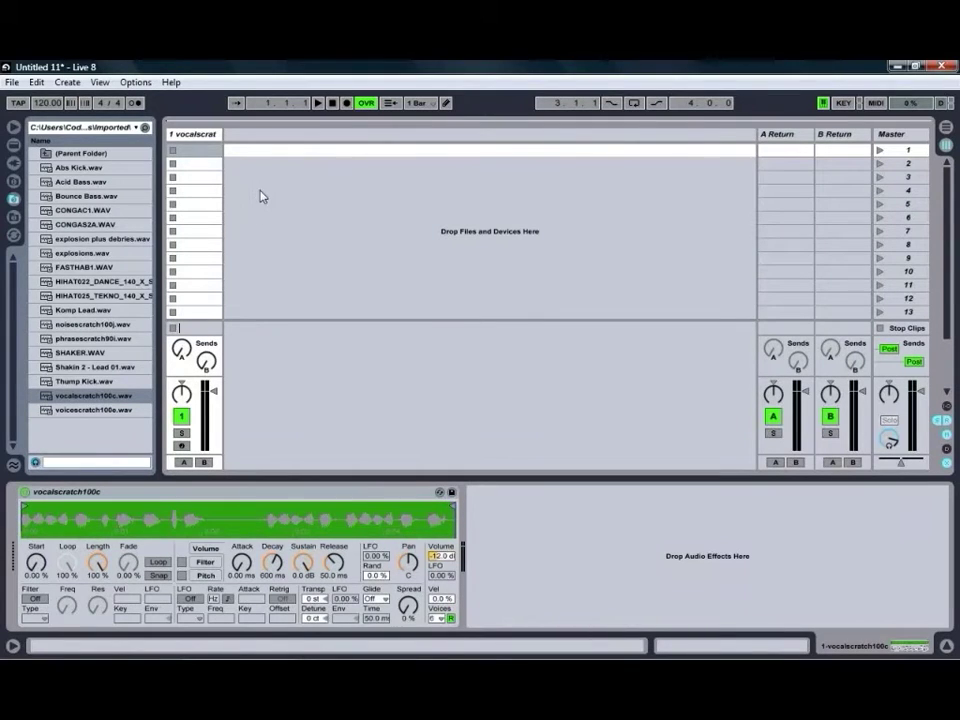
# Step: Make a one-bar MIDI clip in the first slot and draw a C3 note stretched across the bar
pyautogui.doubleClick(193, 152)
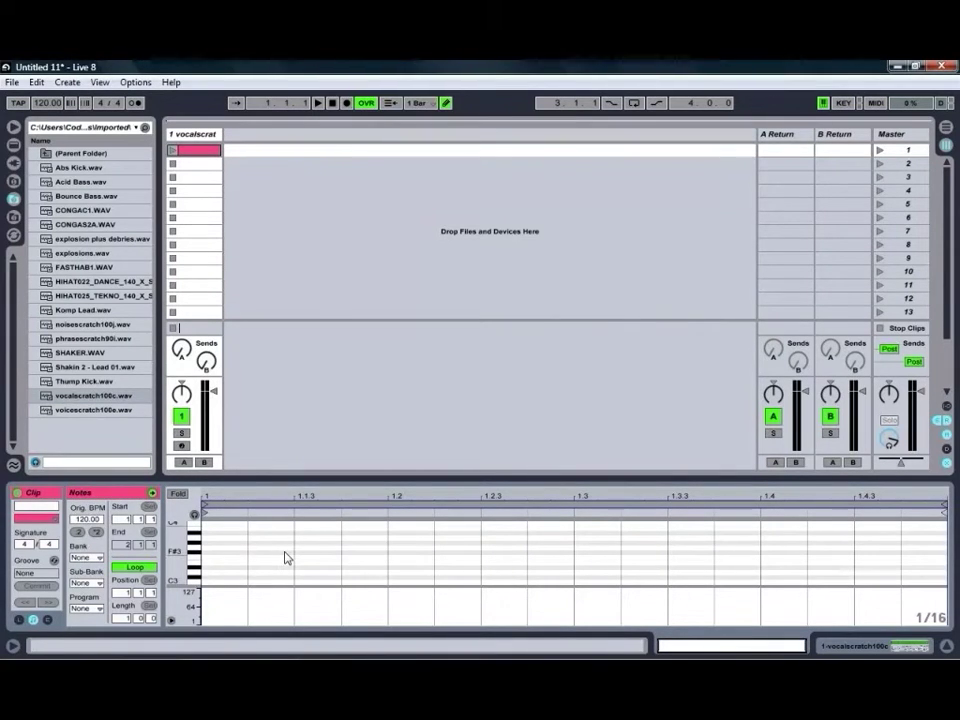
pyautogui.press('b')
pyautogui.click(220, 580)
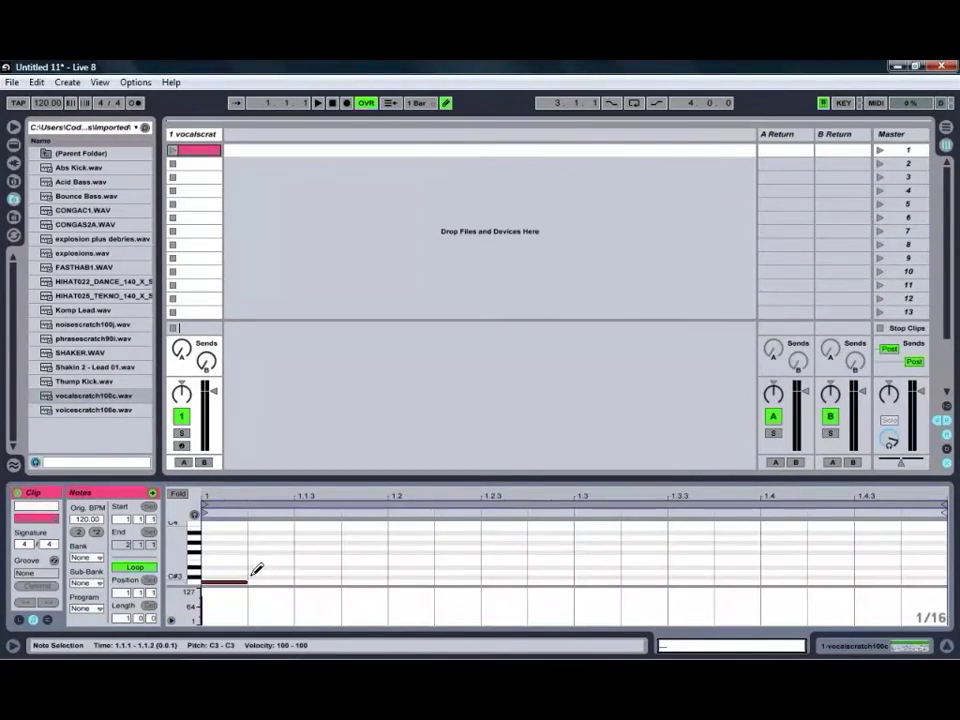
pyautogui.press('b')
pyautogui.moveTo(271, 585); pyautogui.dragTo(931, 603)
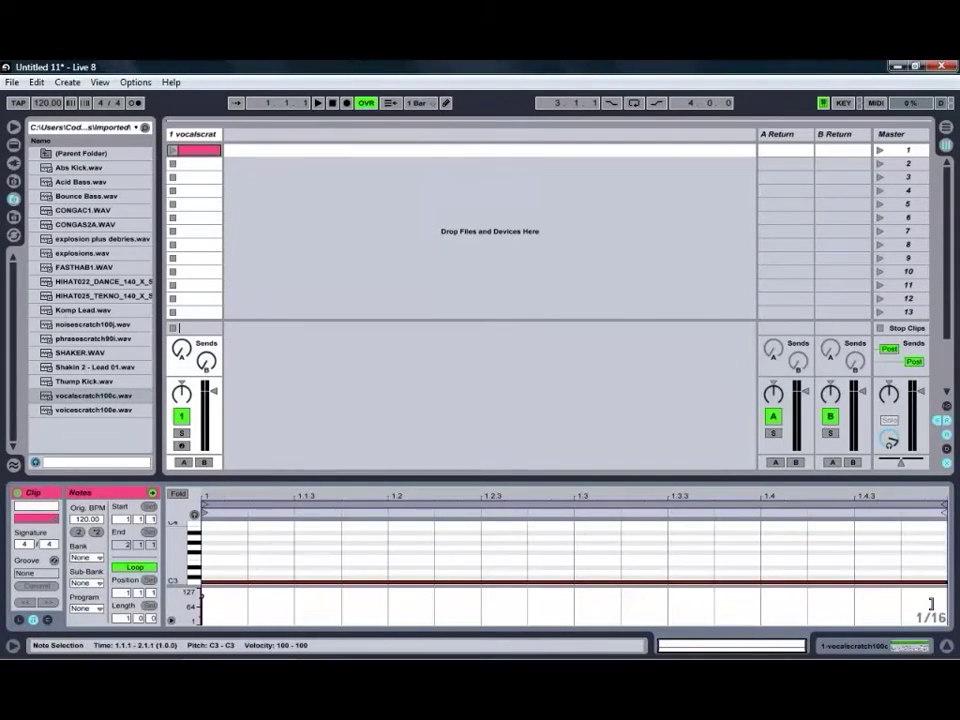
pyautogui.scroll(-2, 498, 558)
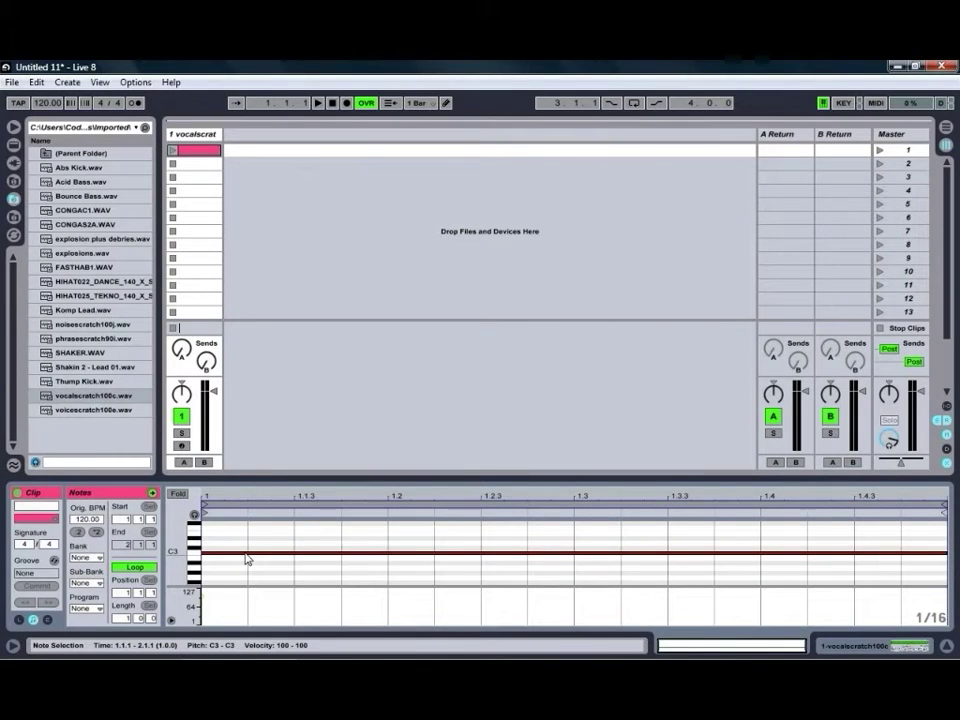
pyautogui.moveTo(250, 560)
pyautogui.mouseDown()
pyautogui.moveTo(253, 538)
pyautogui.moveTo(249, 600)
pyautogui.moveTo(260, 548)
pyautogui.mouseUp()
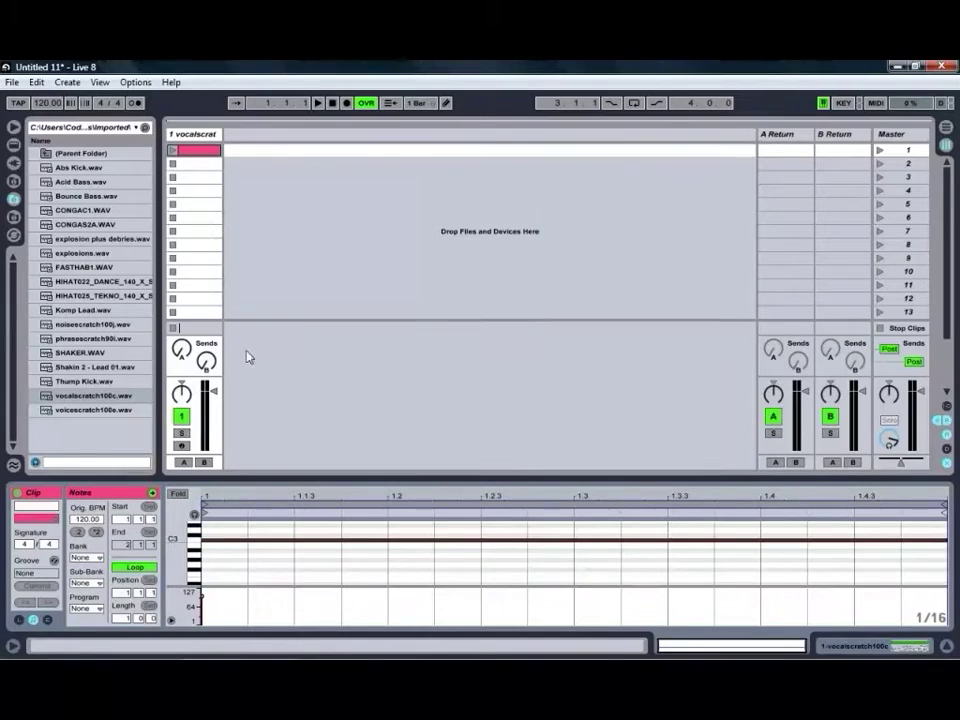
# Step: Bring back the Simpler device view and launch the C3 clip to hear the vocal scratch
pyautogui.click(211, 139)
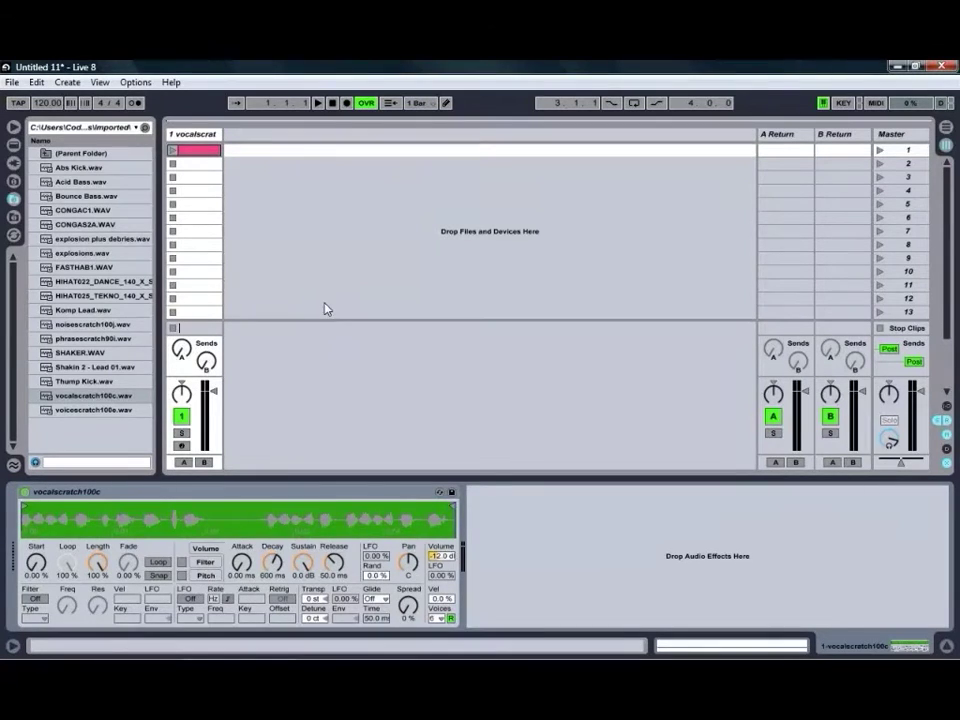
pyautogui.hotkey('shift', 'Tab')
pyautogui.hotkey('shift', 'Tab')
pyautogui.click(173, 151)
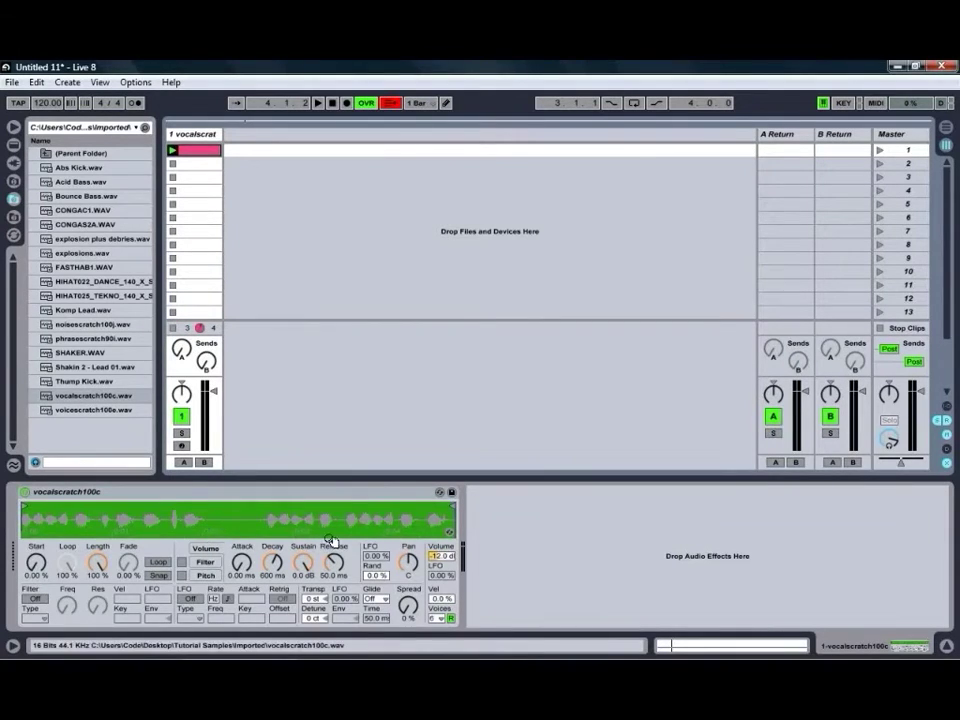
# Step: Change the clip Length from 1 to 2 bars, extend the C3 note to bar 3, and launch it
pyautogui.click(195, 150)
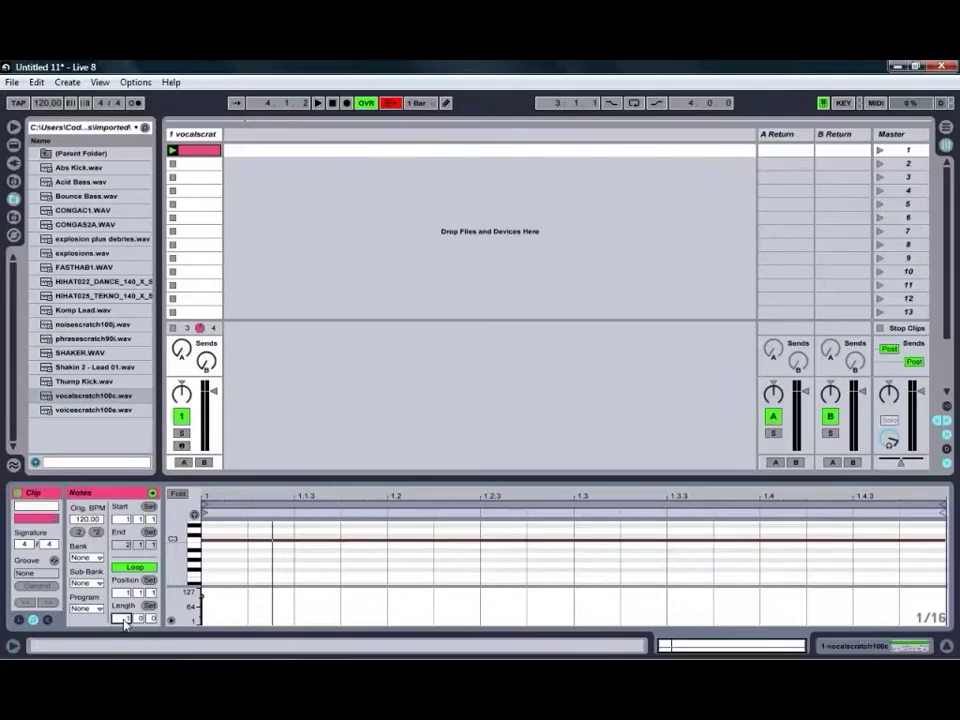
pyautogui.moveTo(124, 622); pyautogui.dragTo(122, 608)
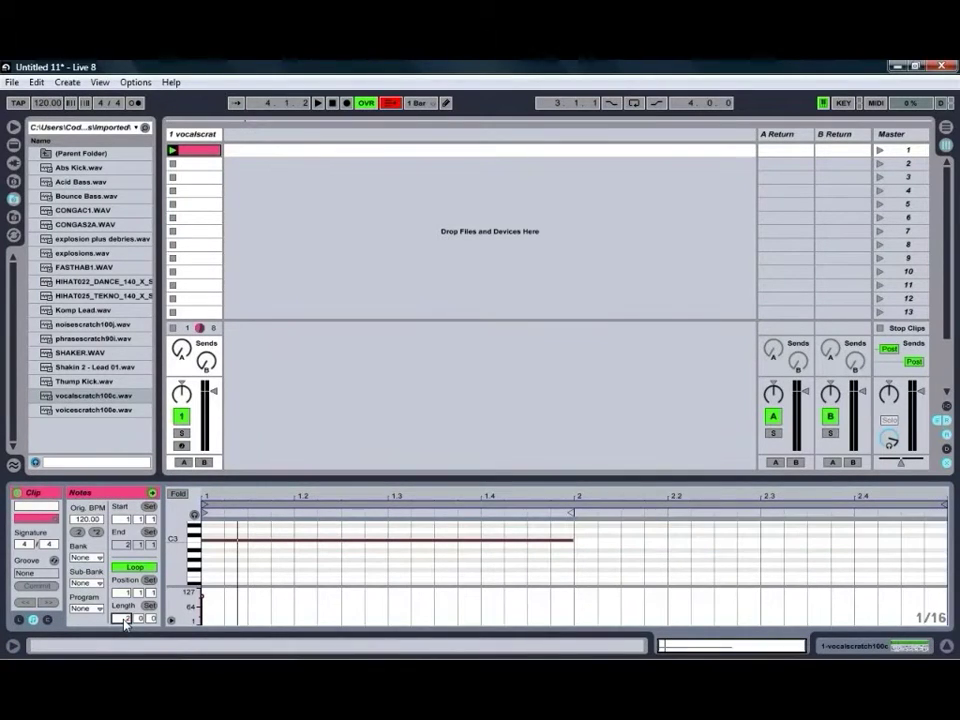
pyautogui.moveTo(575, 543); pyautogui.dragTo(941, 551)
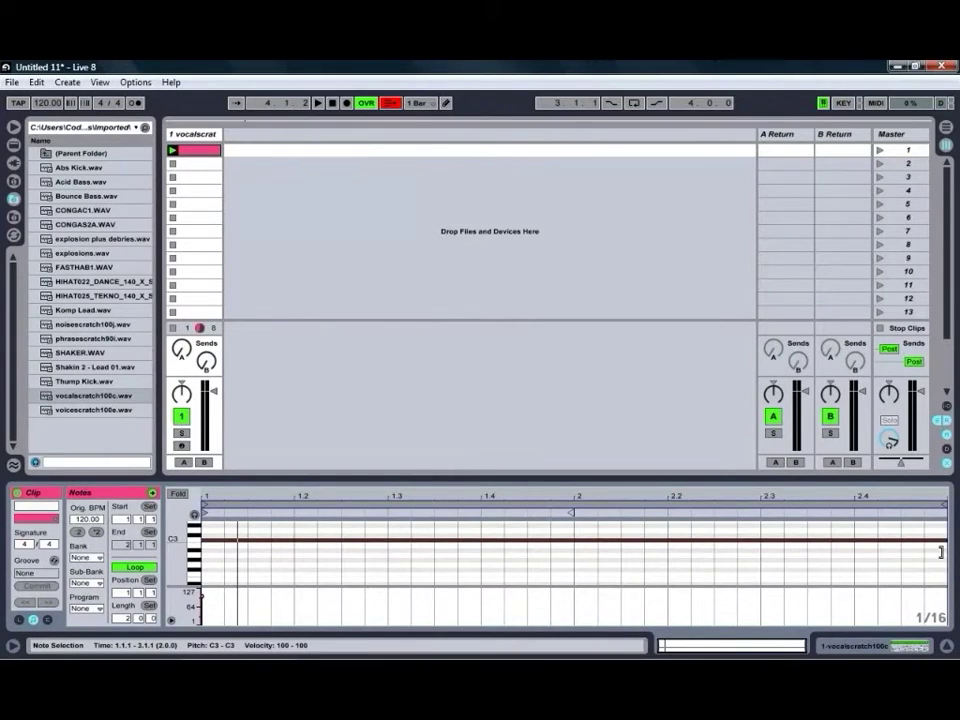
pyautogui.click(172, 150)
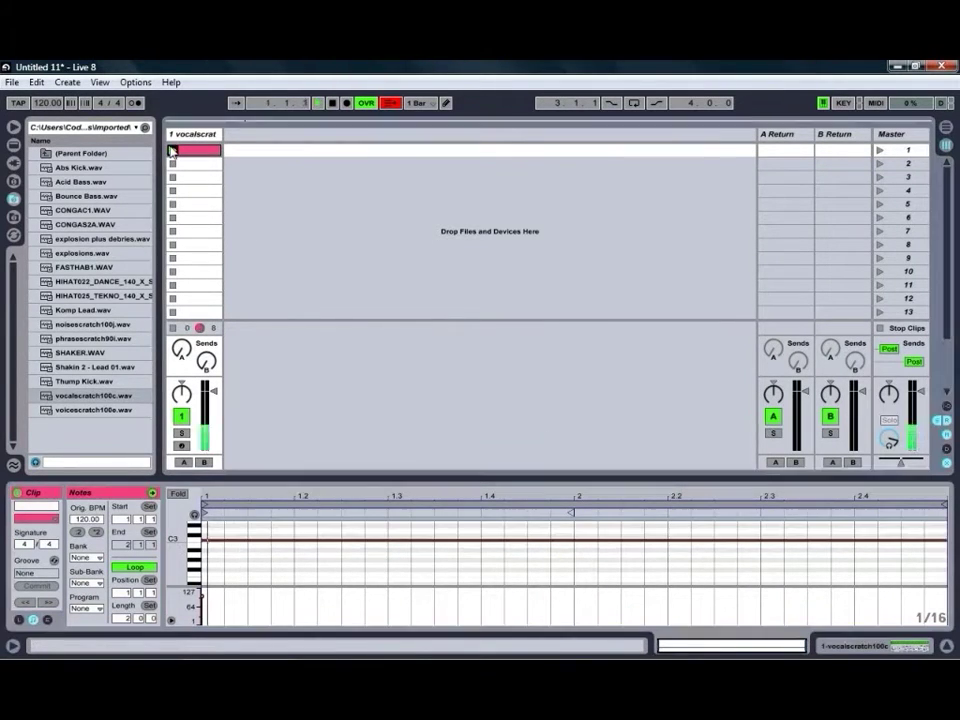
pyautogui.hotkey('shift', 'Tab')
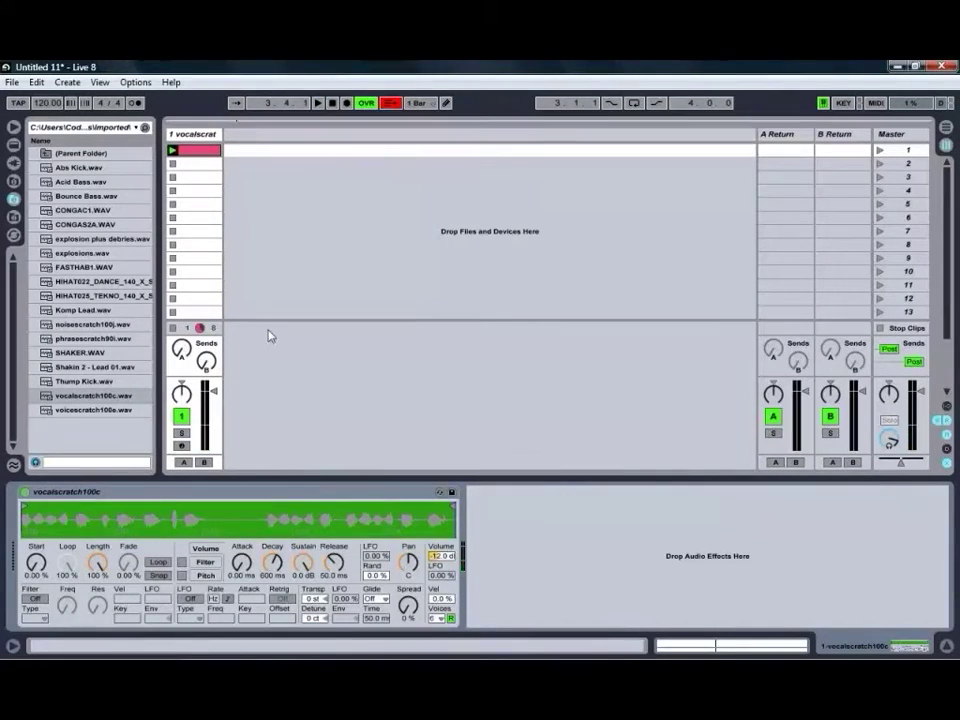
# Step: Move Simpler's sample start and end markers, auditioning with Space, to play roughly the first half
pyautogui.moveTo(452, 506); pyautogui.dragTo(236, 515)
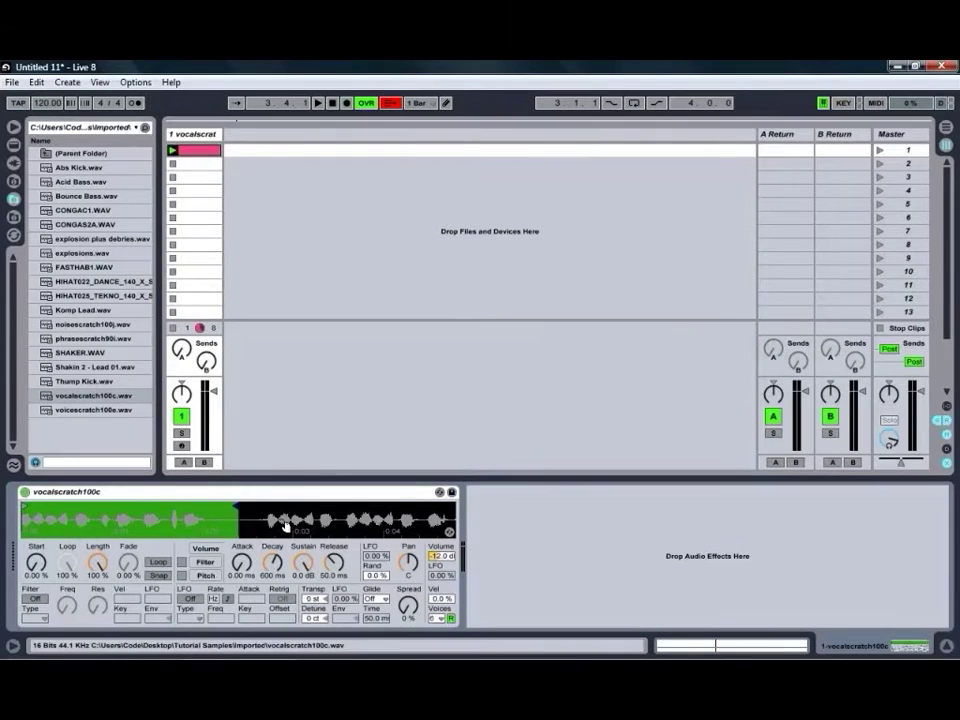
pyautogui.press('space')
pyautogui.moveTo(233, 507); pyautogui.dragTo(16, 512)
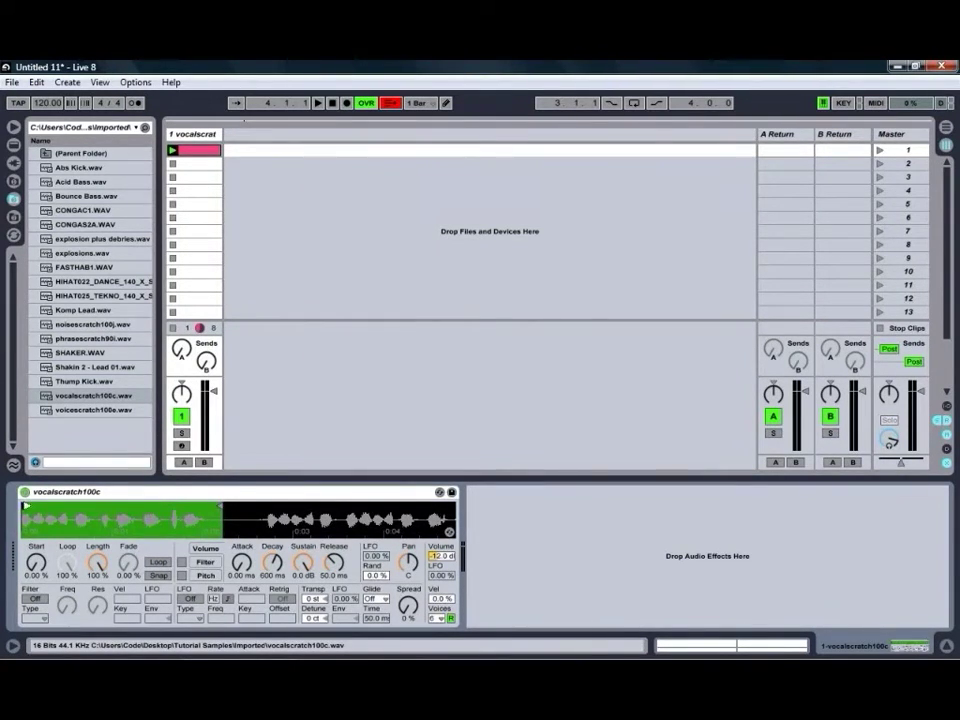
pyautogui.moveTo(24, 506); pyautogui.dragTo(173, 509)
pyautogui.moveTo(233, 513); pyautogui.dragTo(174, 510)
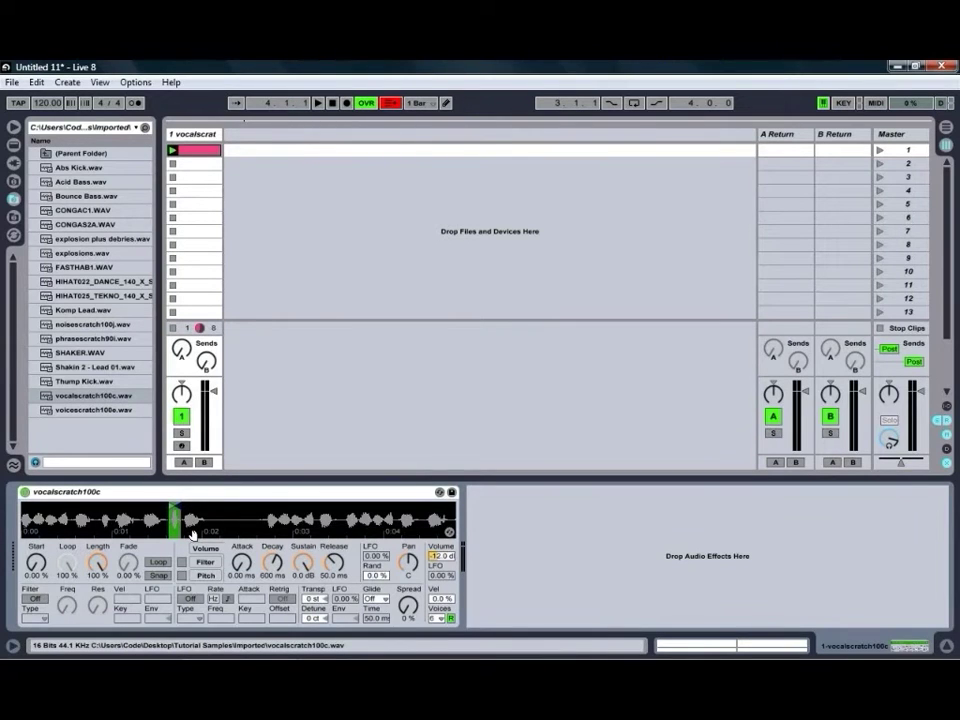
pyautogui.press('space')
pyautogui.press('space')
pyautogui.moveTo(174, 507)
pyautogui.mouseDown()
pyautogui.moveTo(228, 512)
pyautogui.moveTo(22, 510)
pyautogui.mouseUp()
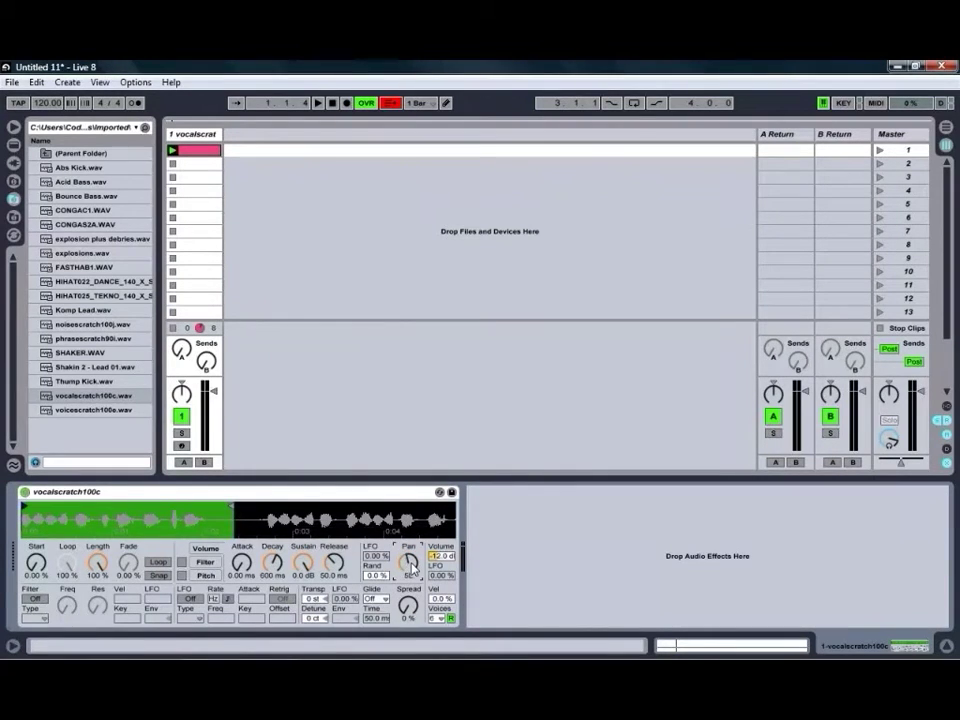
pyautogui.moveTo(412, 566); pyautogui.dragTo(412, 567)
pyautogui.moveTo(376, 576); pyautogui.dragTo(380, 580)
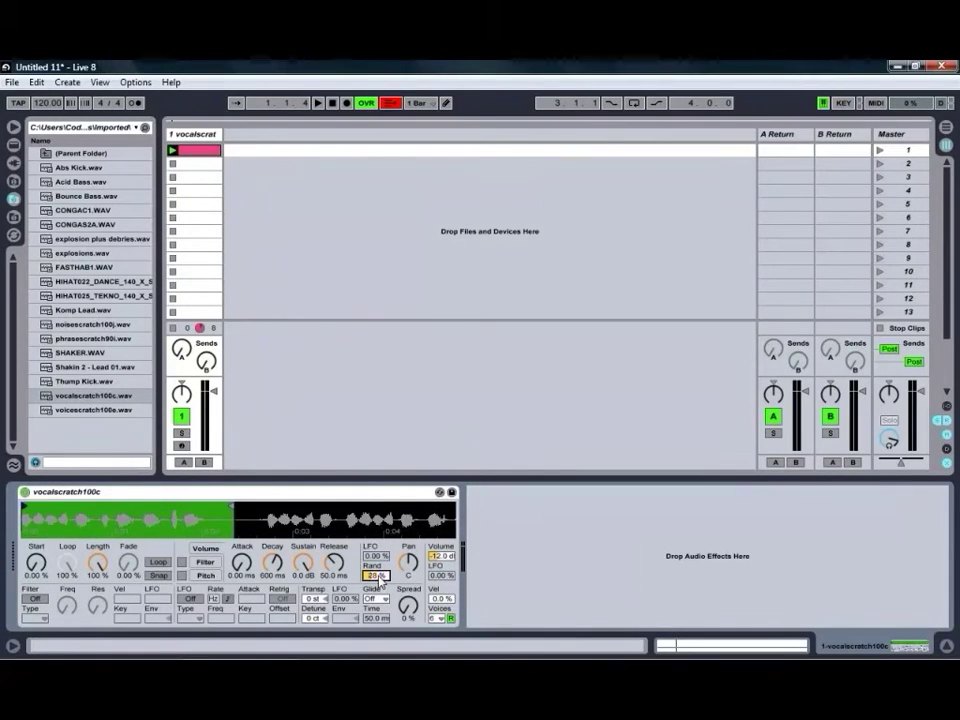
pyautogui.press('Delete')
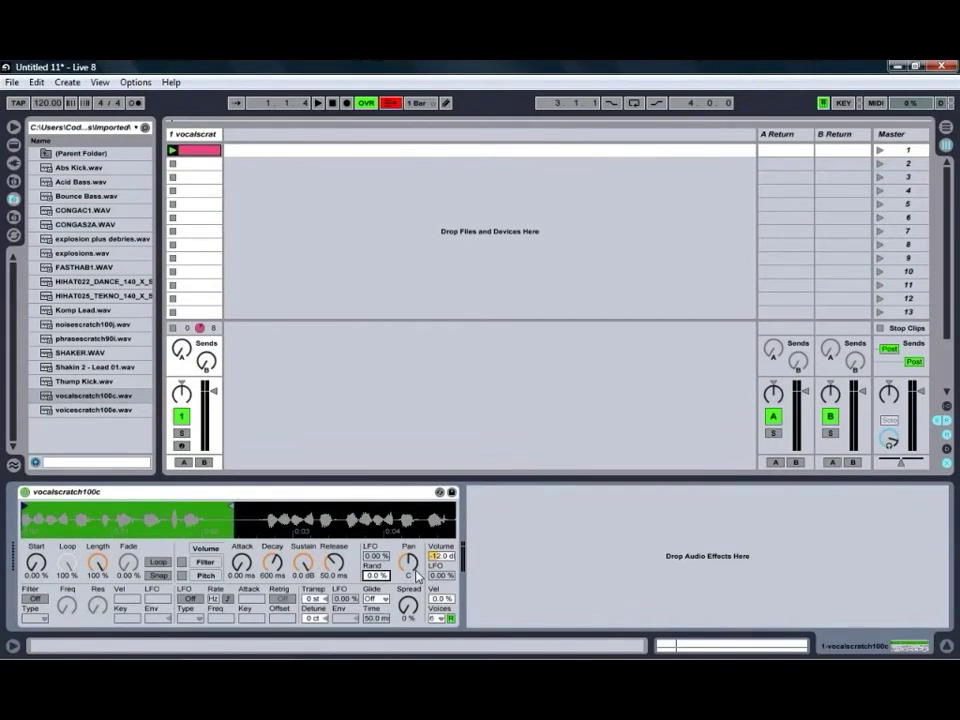
pyautogui.click(447, 603)
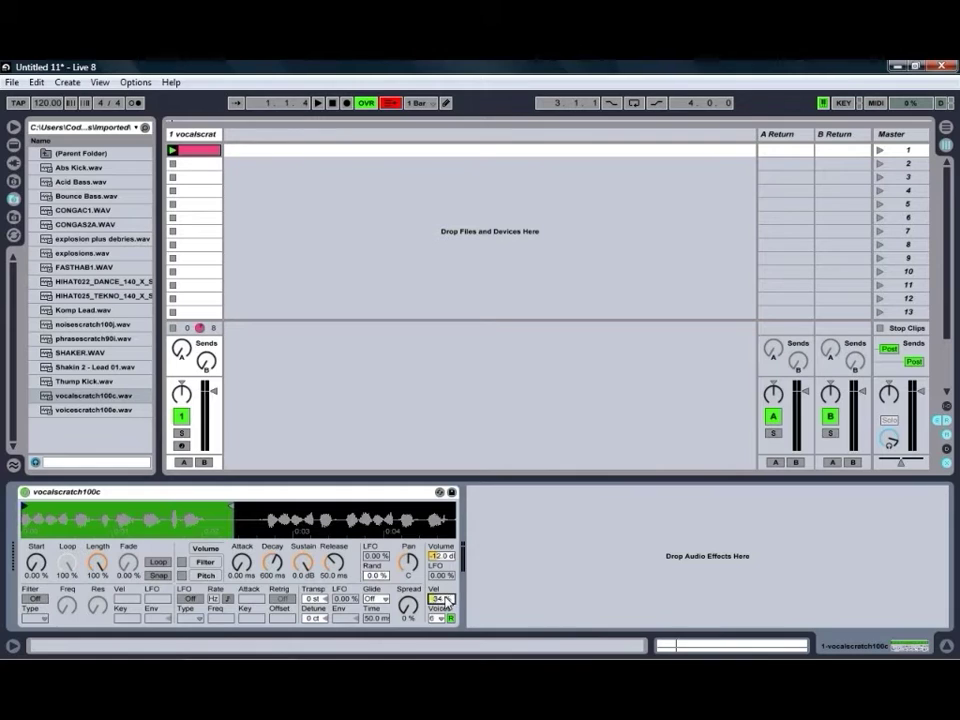
pyautogui.write('100')
pyautogui.press('Return')
pyautogui.moveTo(447, 601); pyautogui.dragTo(447, 601)
pyautogui.moveTo(441, 605); pyautogui.dragTo(443, 607)
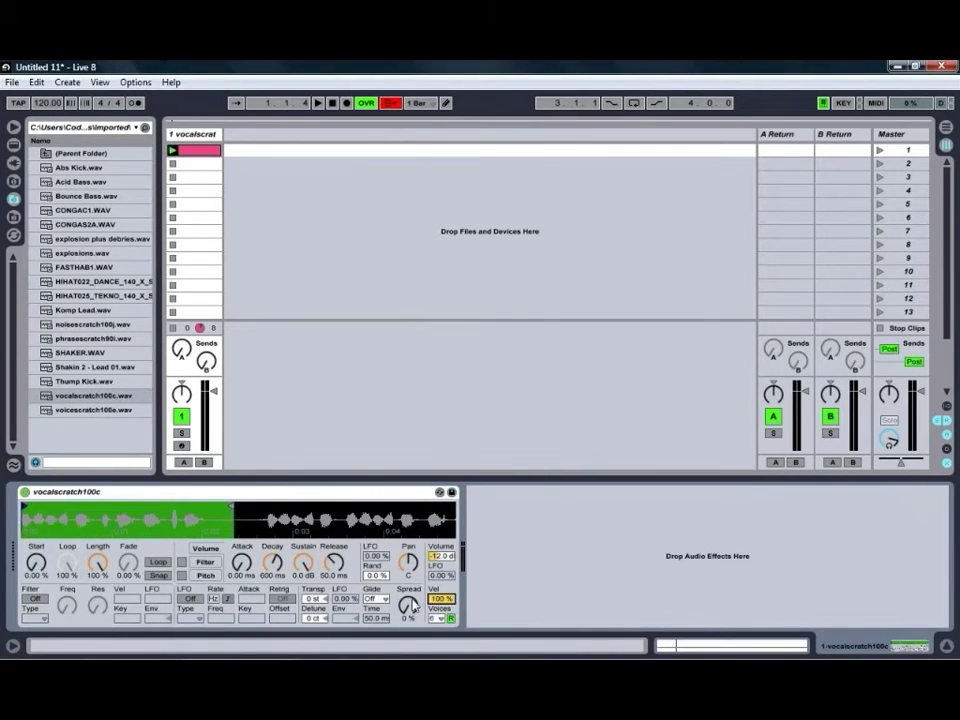
pyautogui.doubleClick(443, 599)
# Step: Set Simpler's Voices to 6 and toggle the R retrigger button
pyautogui.click(441, 619)
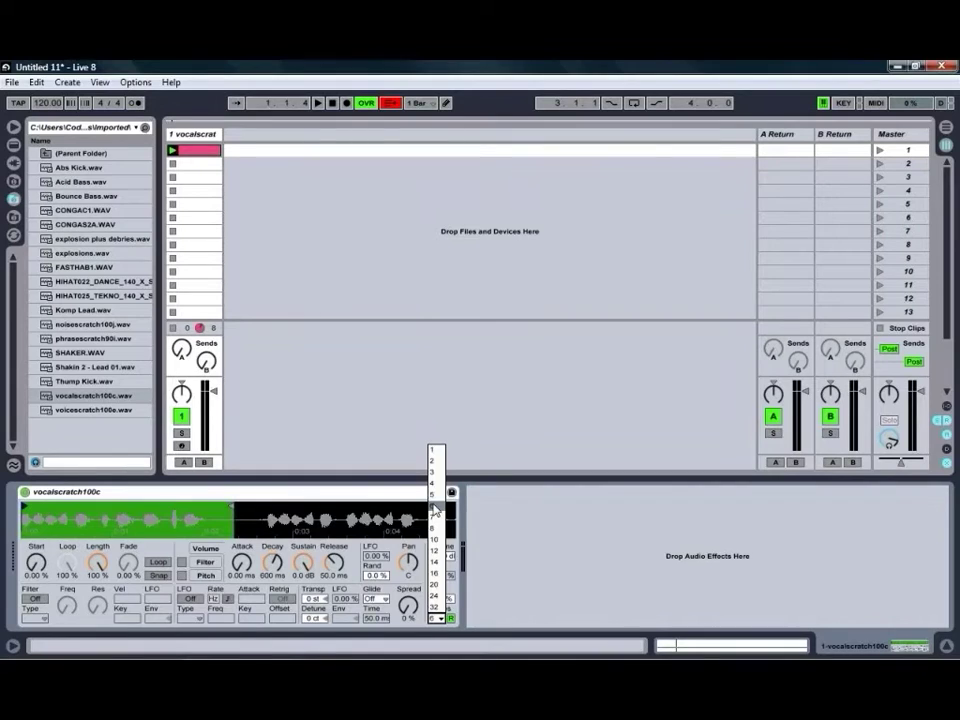
pyautogui.click(435, 506)
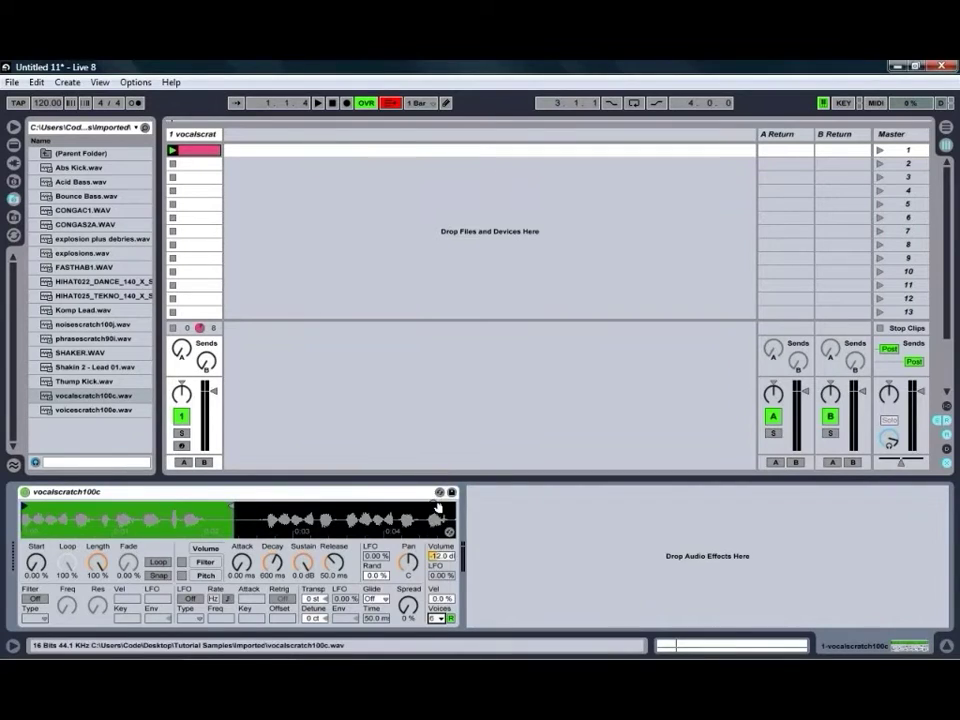
pyautogui.click(451, 619)
pyautogui.moveTo(246, 569); pyautogui.dragTo(246, 560)
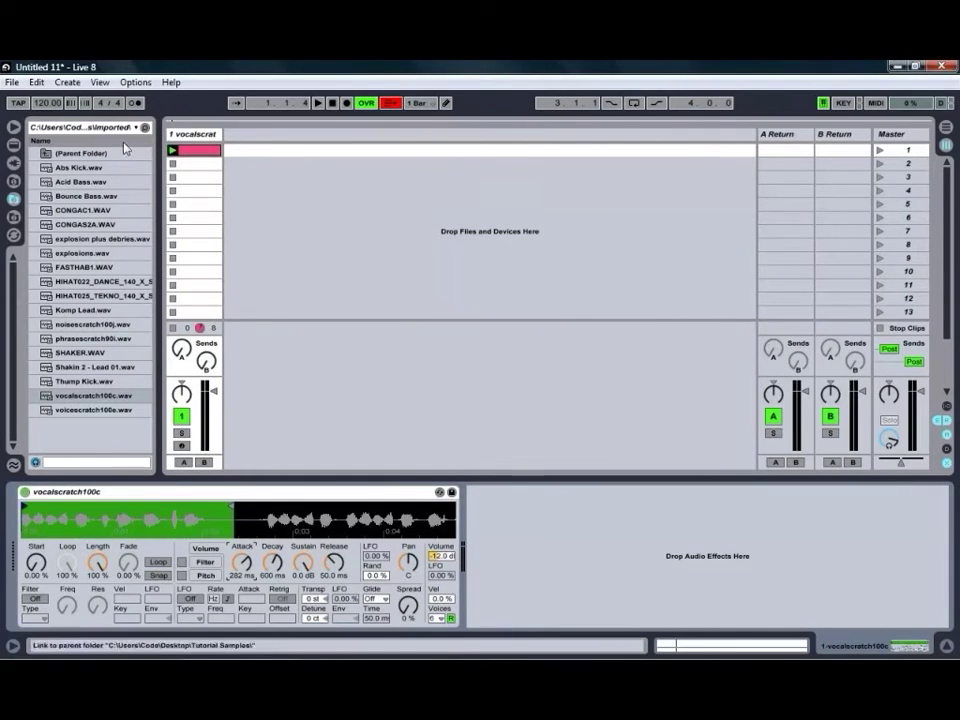
pyautogui.click(172, 150)
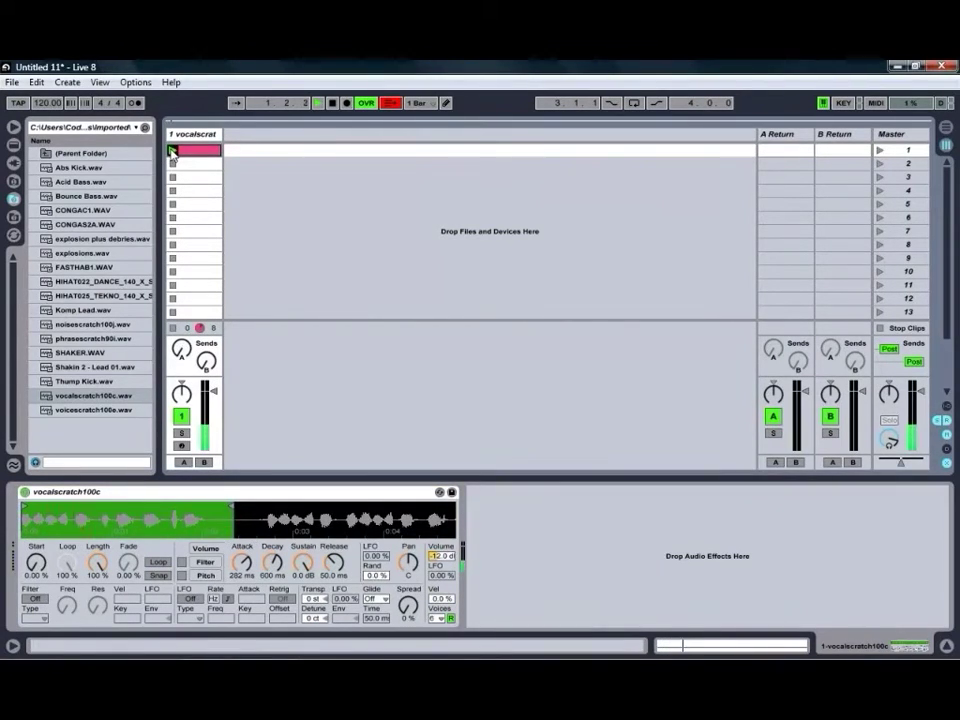
pyautogui.moveTo(246, 566); pyautogui.dragTo(246, 558)
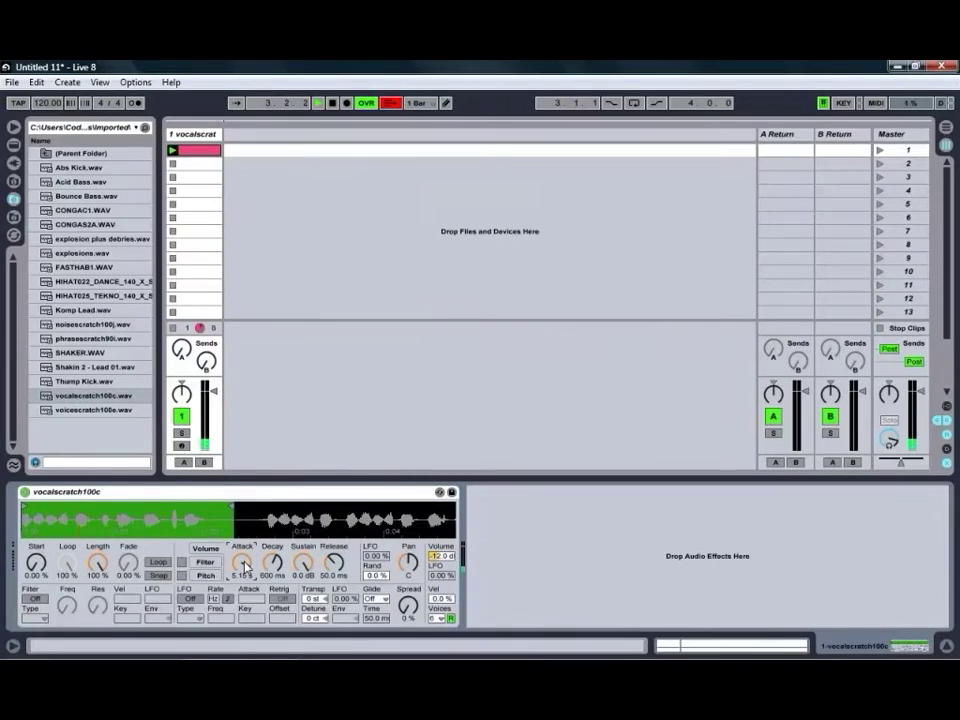
pyautogui.moveTo(246, 566)
pyautogui.mouseDown()
pyautogui.moveTo(246, 600)
pyautogui.moveTo(246, 580)
pyautogui.mouseUp()
# Step: Enable the Filter and Pitch envelopes, setting pitch Attack 59.8 ms and Sustain -63 %
pyautogui.click(206, 576)
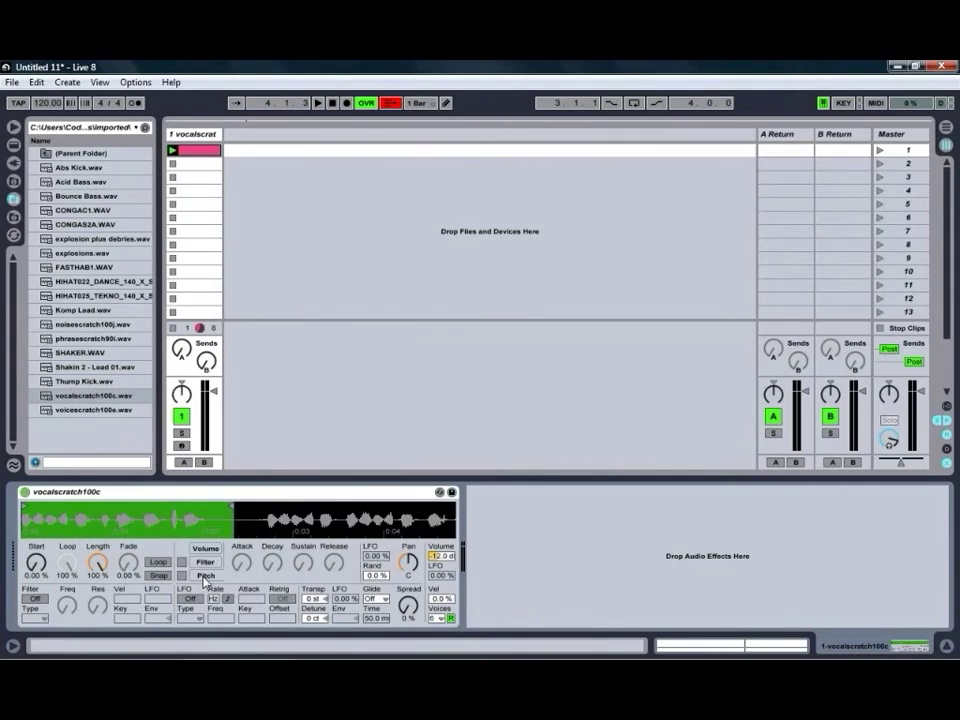
pyautogui.click(182, 563)
pyautogui.click(182, 576)
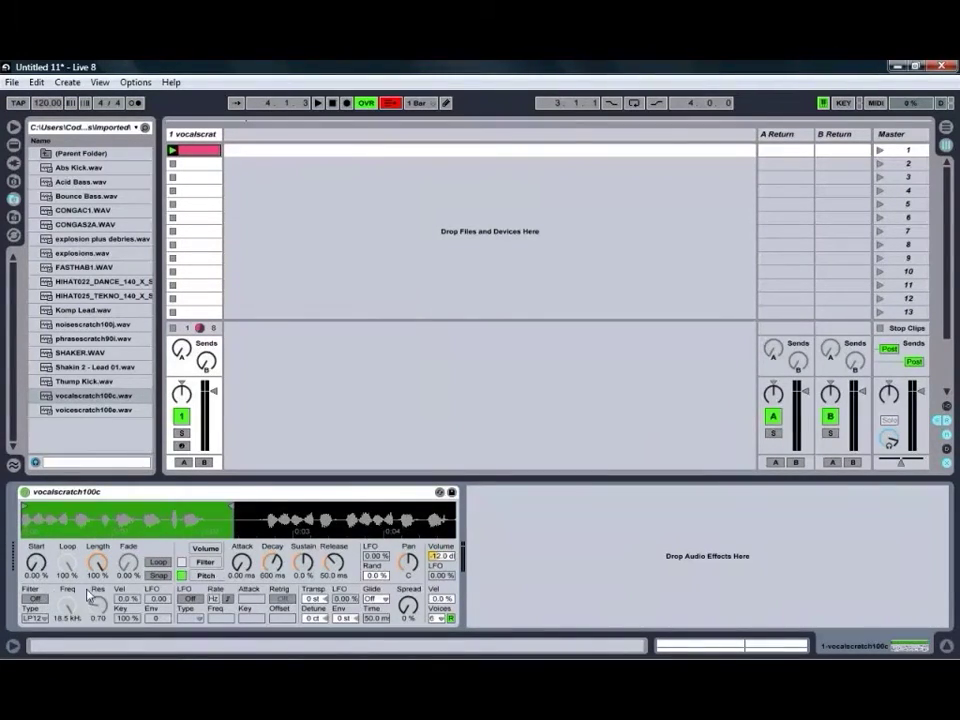
pyautogui.click(182, 576)
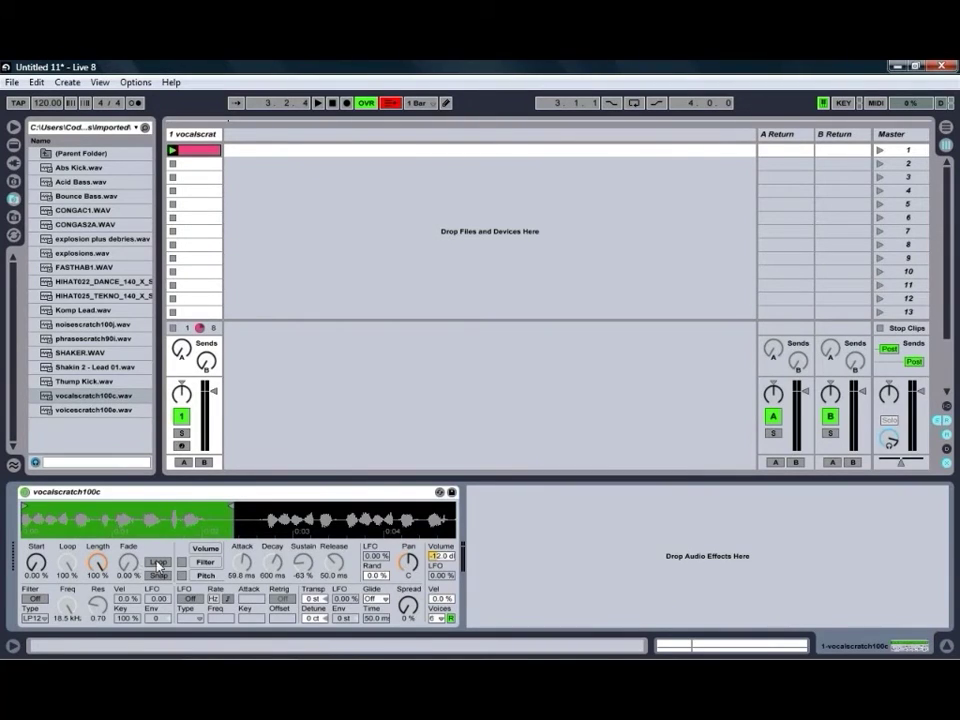
# Step: Loop a short stretch of the sample and audition it, then return Loop to 0.00 % and disable looping
pyautogui.click(157, 562)
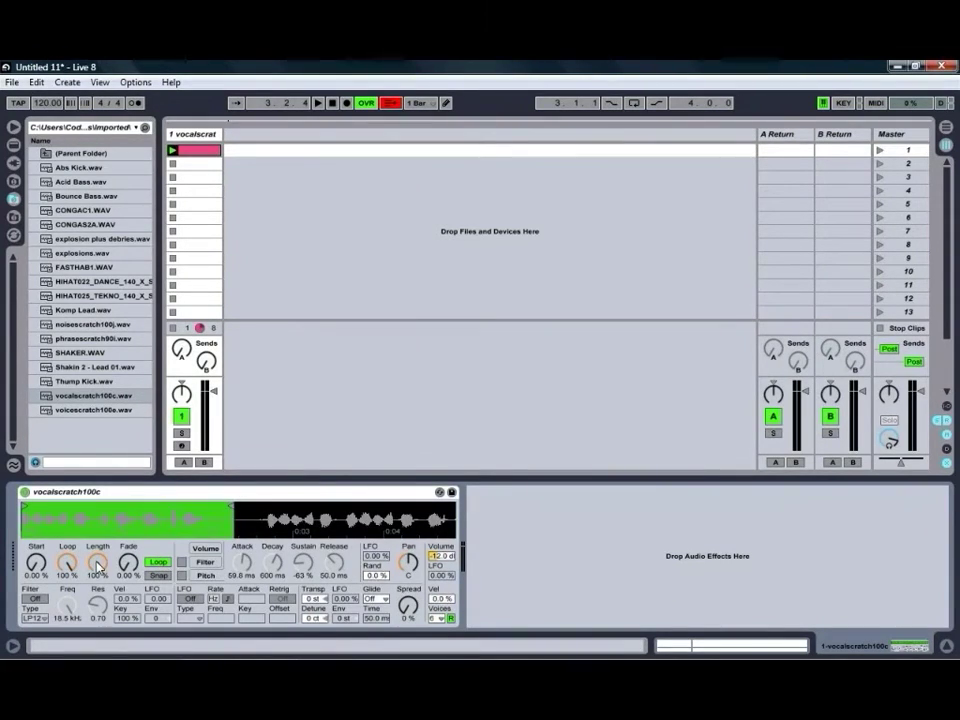
pyautogui.moveTo(67, 568); pyautogui.dragTo(66, 563)
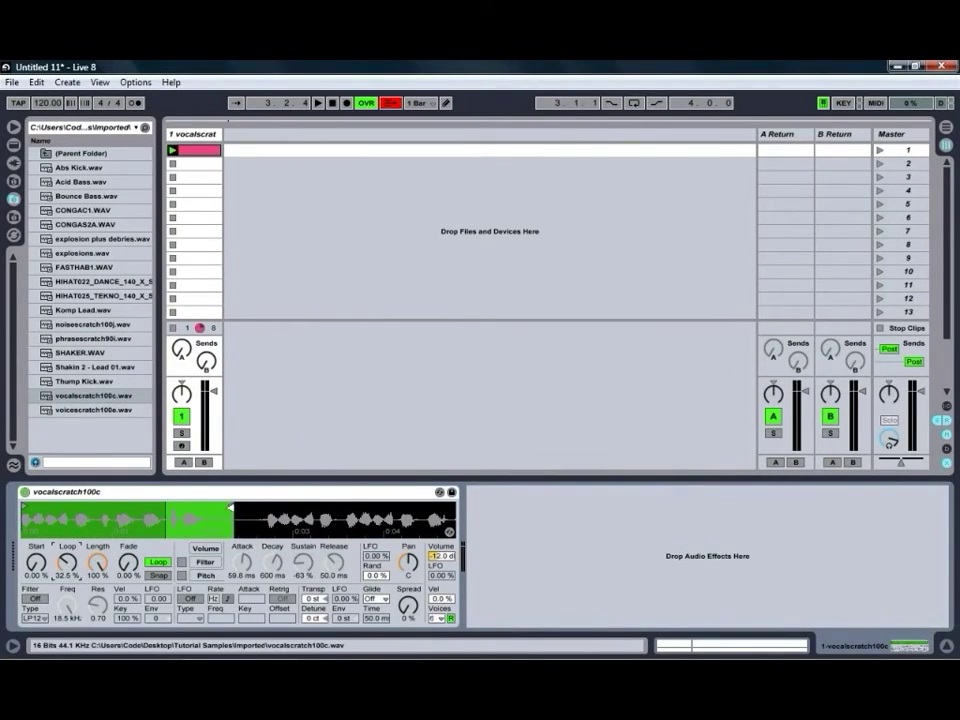
pyautogui.moveTo(231, 517); pyautogui.dragTo(209, 517)
pyautogui.moveTo(67, 563); pyautogui.dragTo(72, 567)
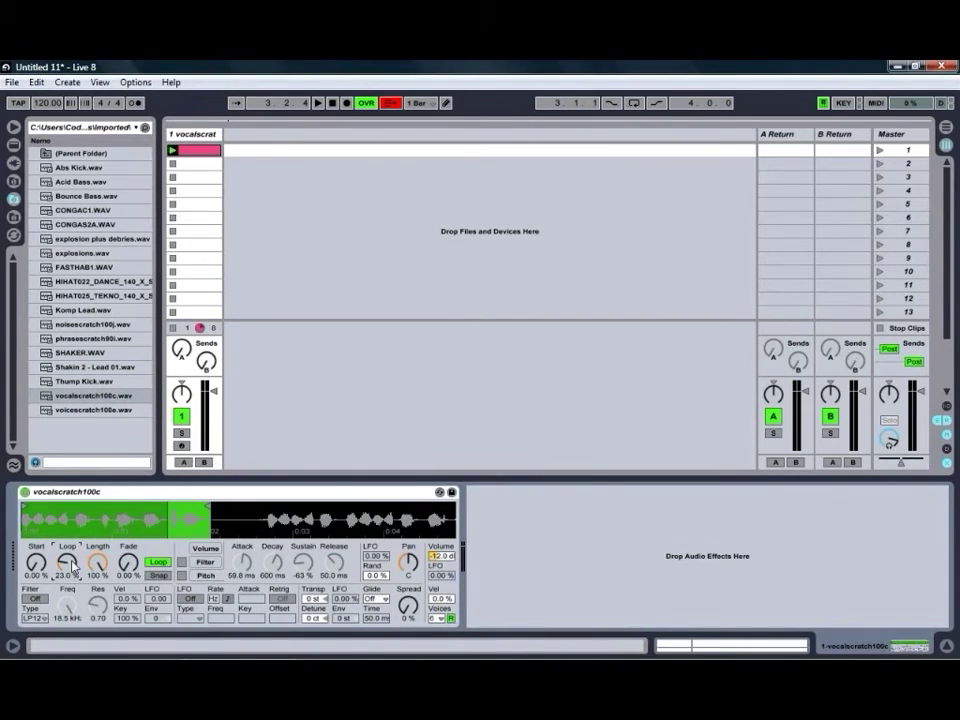
pyautogui.press('space')
pyautogui.moveTo(72, 568); pyautogui.dragTo(71, 578)
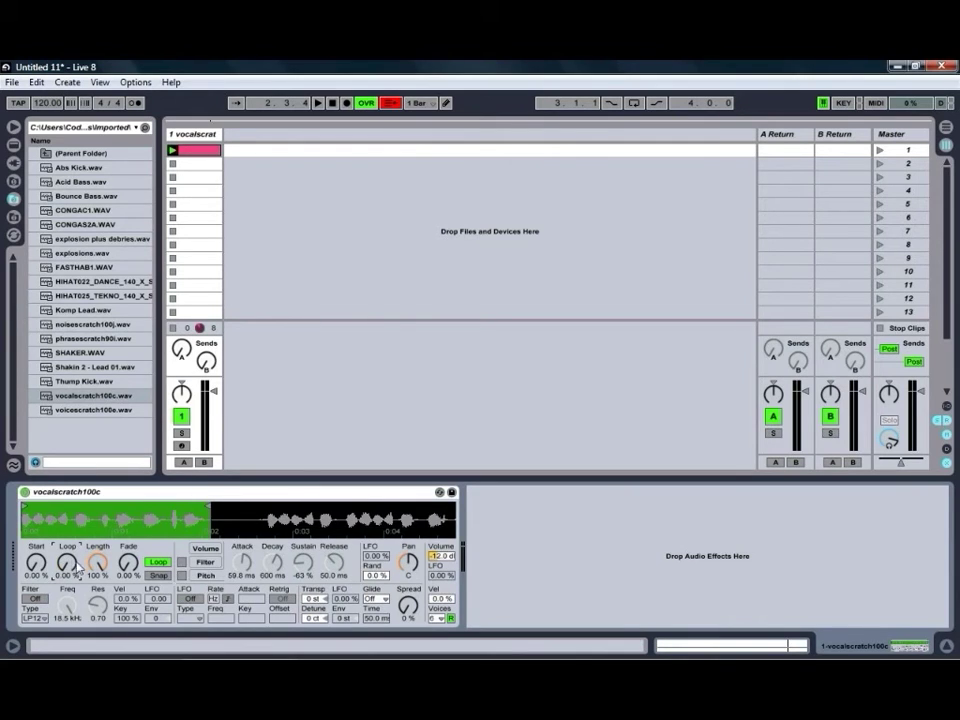
pyautogui.click(157, 563)
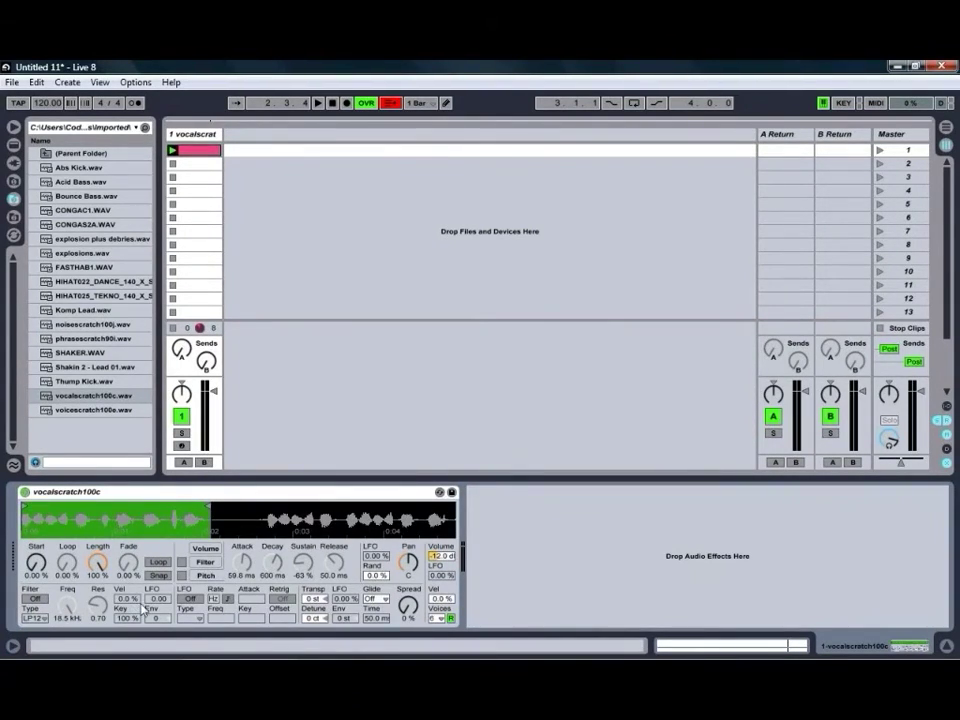
# Step: Switch on the LP12 filter with Freq about 639 Hz, Res 2.29, Vel 0 % and Key 100 %
pyautogui.click(42, 600)
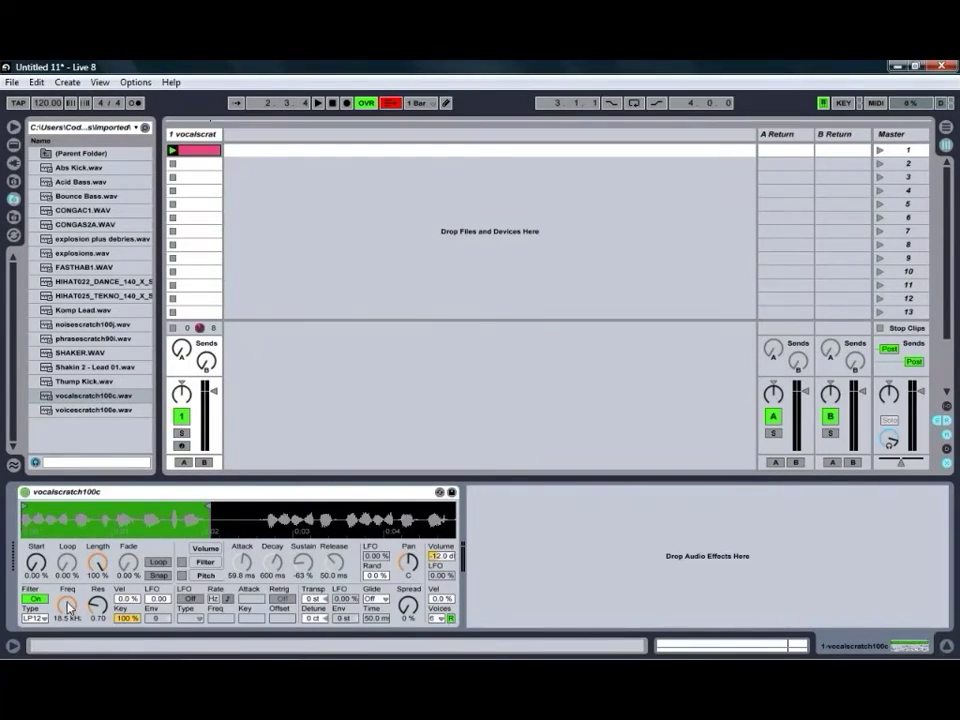
pyautogui.moveTo(66, 607); pyautogui.dragTo(134, 580)
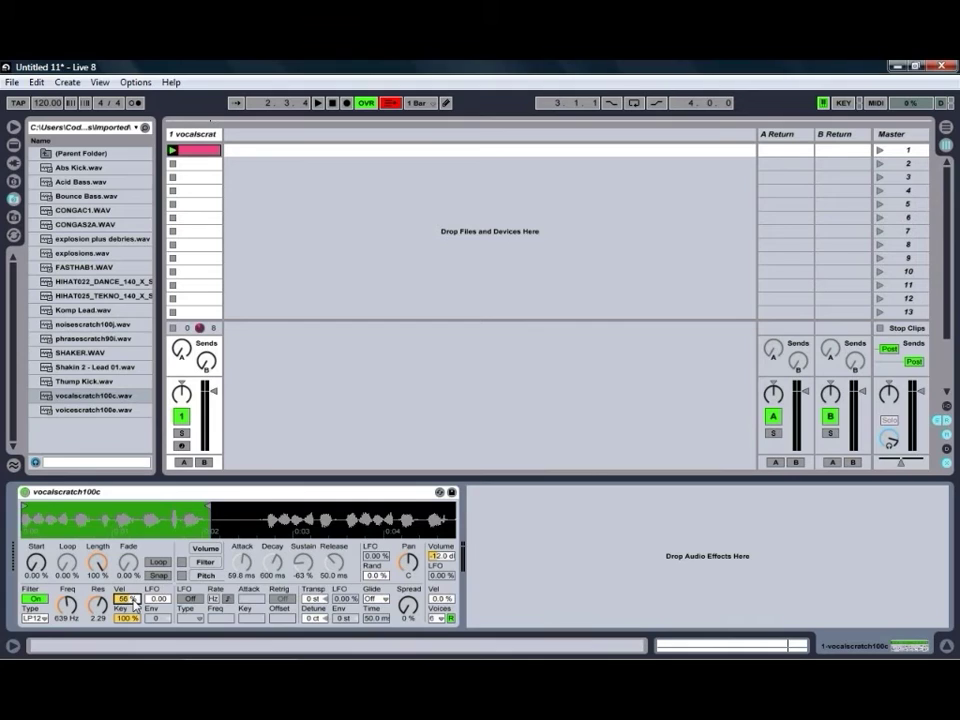
pyautogui.moveTo(134, 600); pyautogui.dragTo(128, 626)
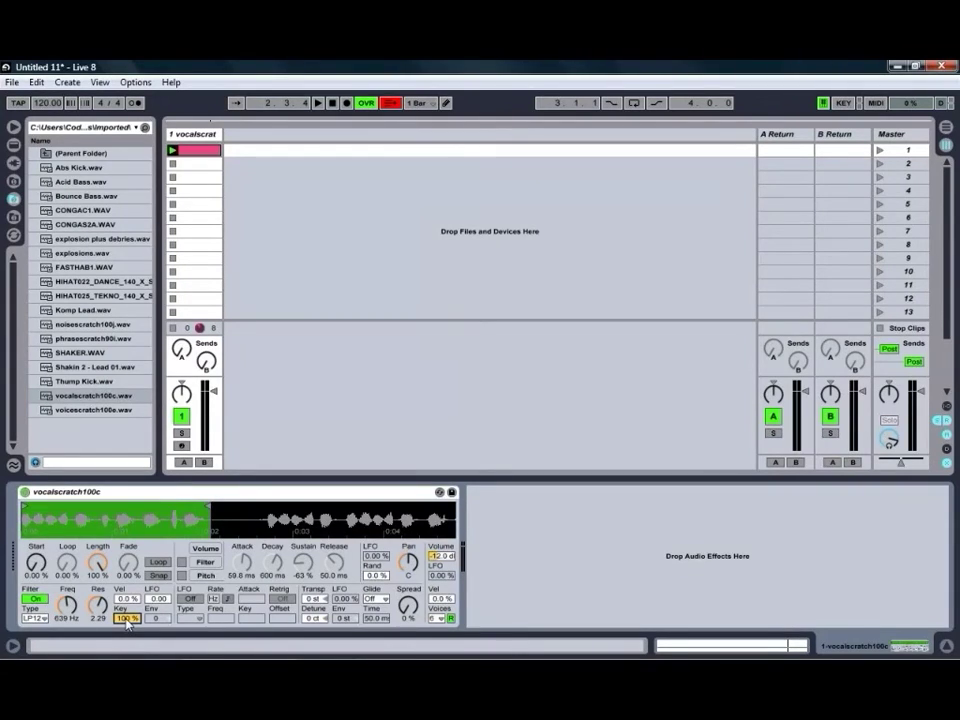
pyautogui.moveTo(127, 619); pyautogui.dragTo(128, 624)
pyautogui.moveTo(135, 622); pyautogui.dragTo(135, 590)
# Step: Make Simpler's filter a BP12 band-pass at 549 Hz with resonance lowered to about 1.21
pyautogui.click(36, 619)
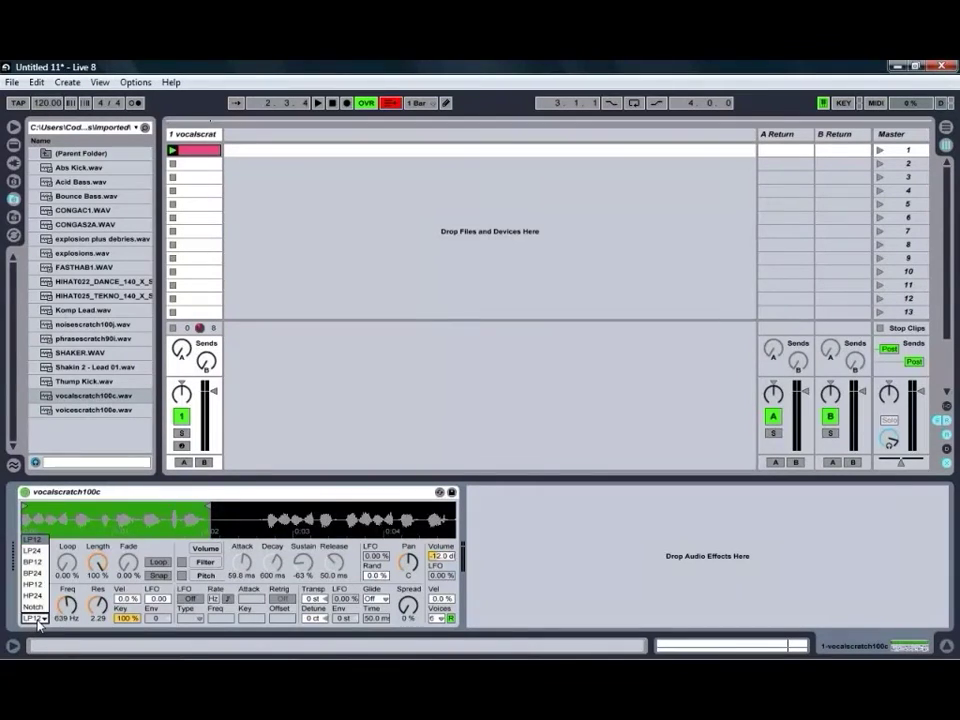
pyautogui.click(40, 562)
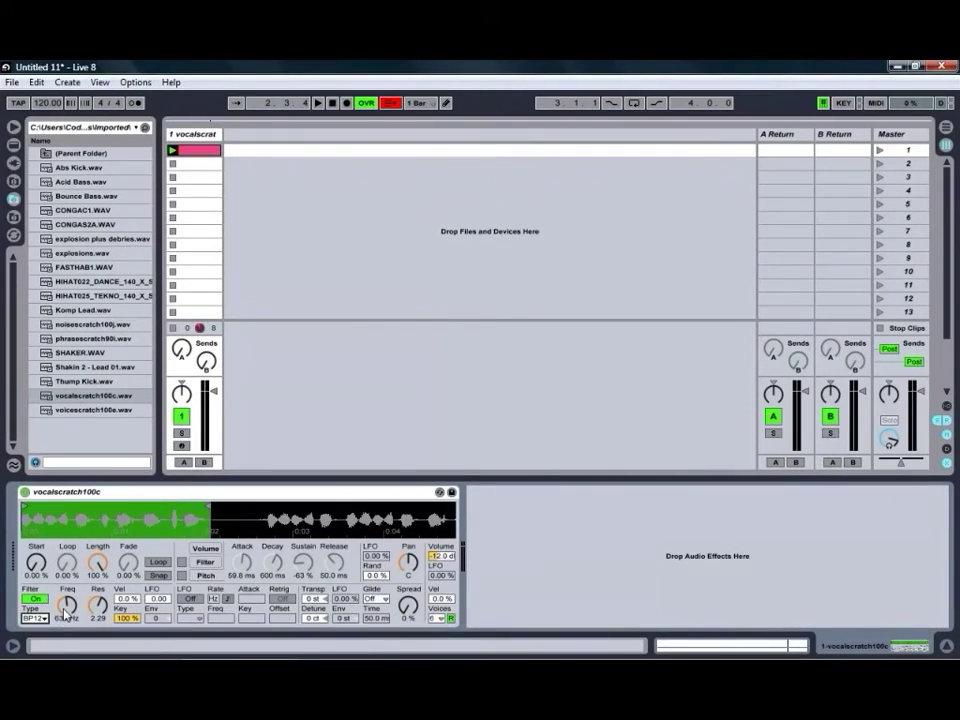
pyautogui.moveTo(65, 614); pyautogui.dragTo(70, 607)
pyautogui.moveTo(98, 603); pyautogui.dragTo(100, 610)
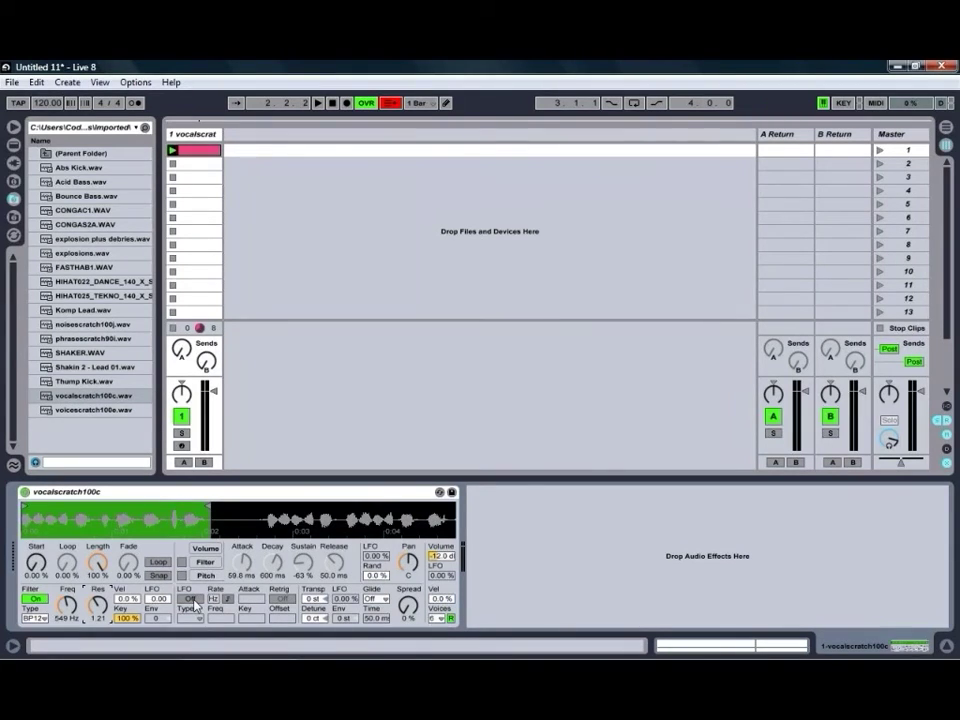
# Step: Switch on Simpler's LFO and sync its rate to 1/16
pyautogui.click(192, 600)
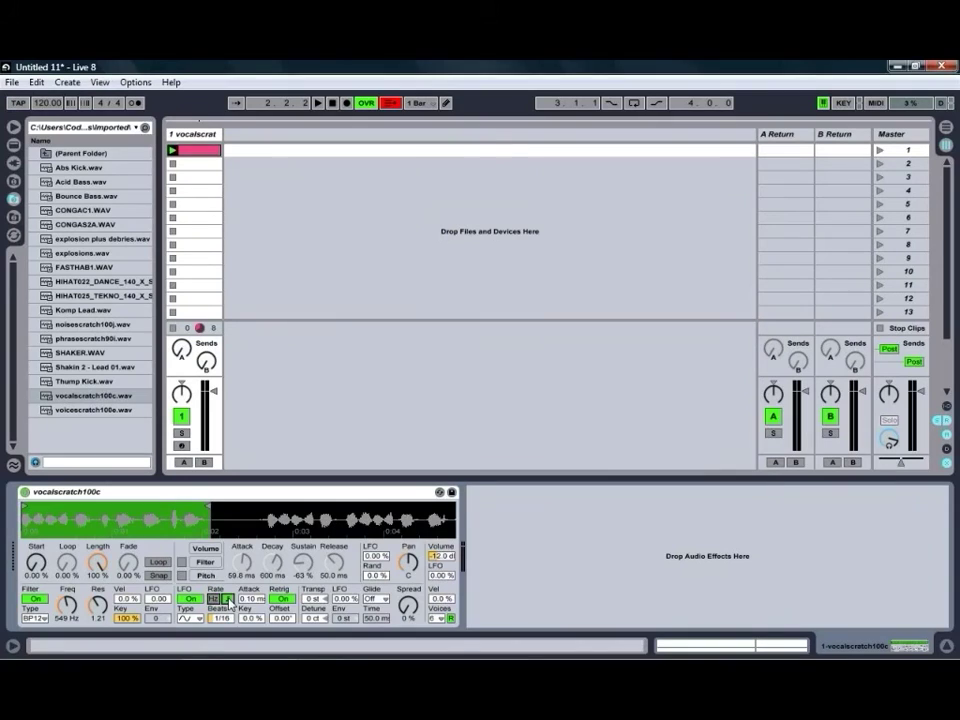
pyautogui.click(228, 599)
# Step: Set the LFO to a sine wave running free at 1.00 Hz and raise LFO key tracking to 17 %
pyautogui.click(190, 618)
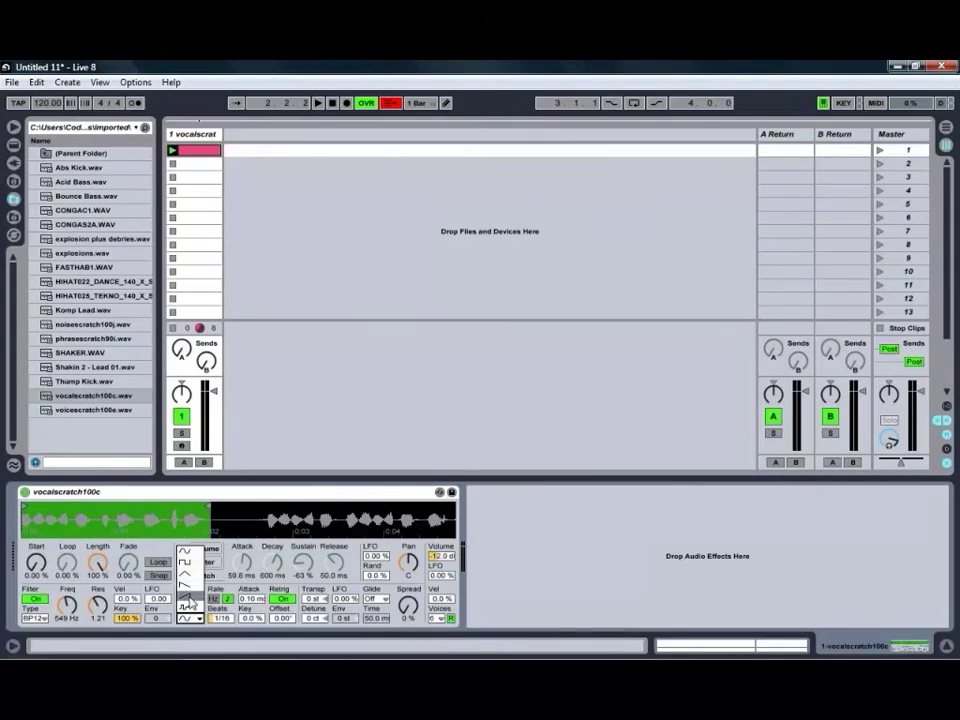
pyautogui.click(193, 553)
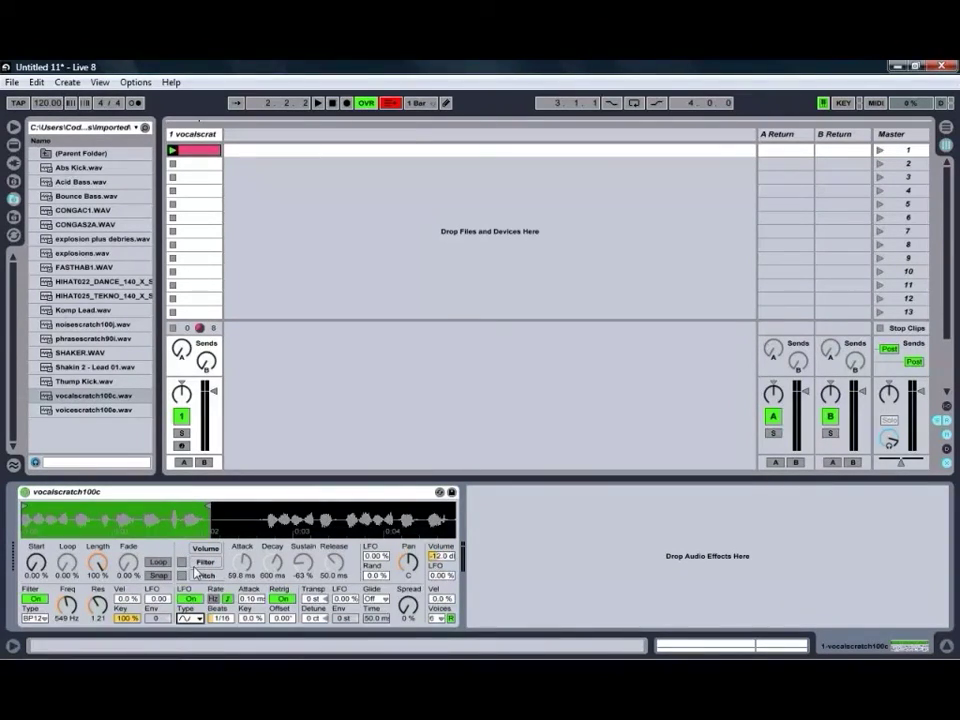
pyautogui.click(225, 618)
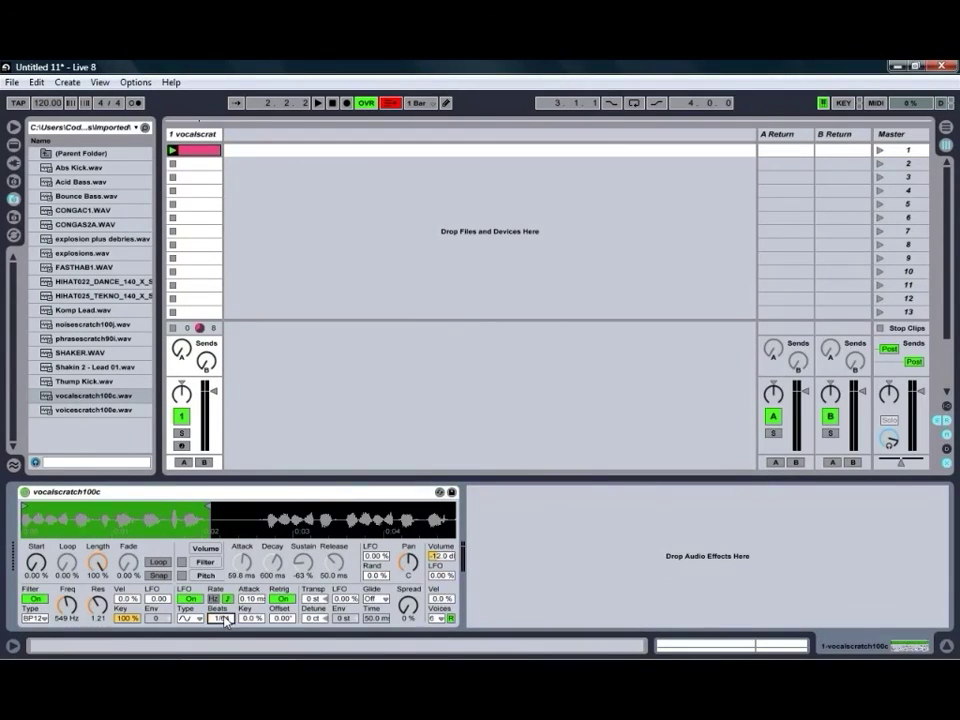
pyautogui.scroll(-1, 225, 618)
pyautogui.click(229, 600)
pyautogui.click(229, 600)
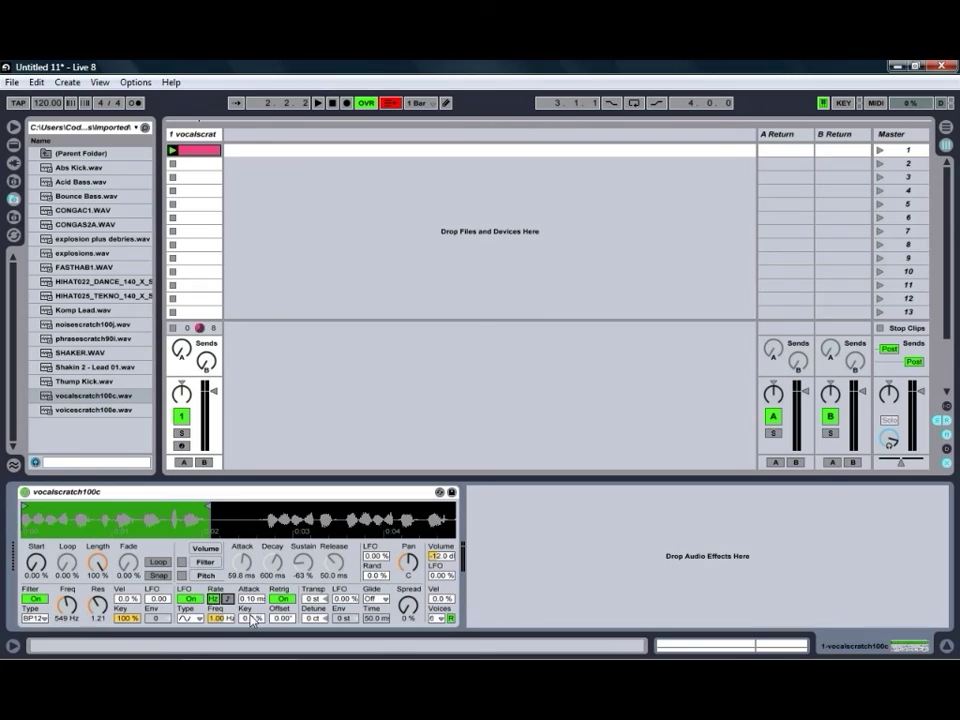
pyautogui.moveTo(255, 622); pyautogui.dragTo(253, 627)
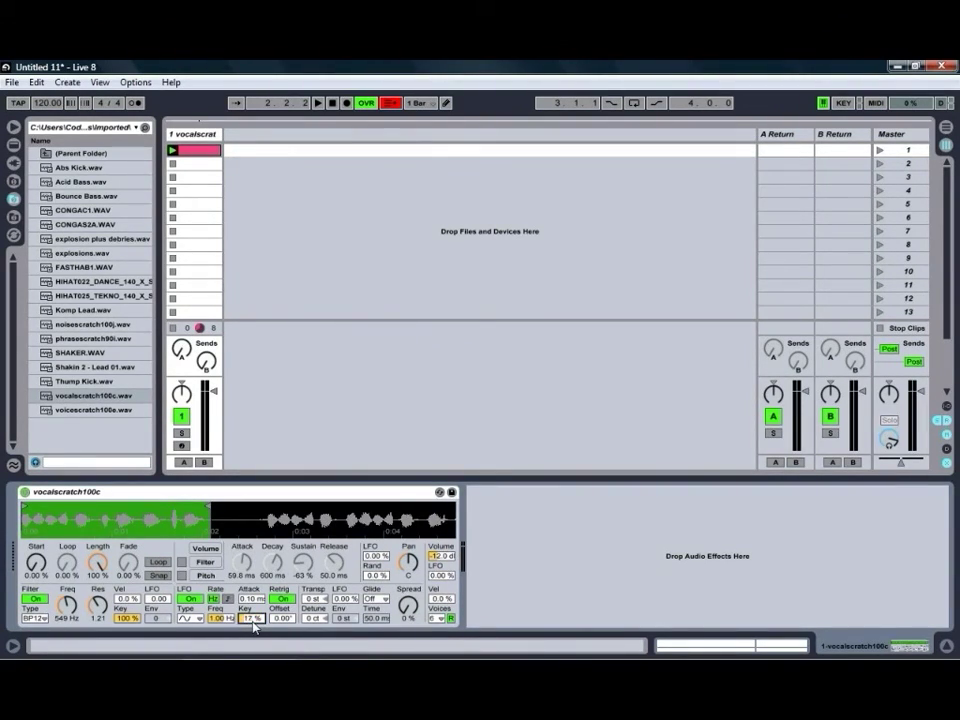